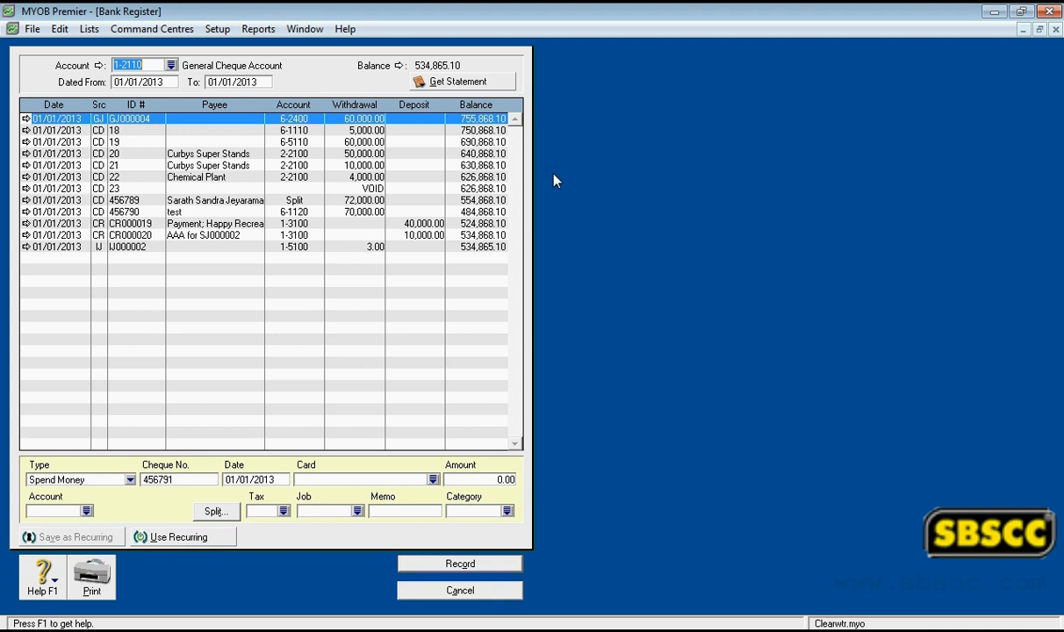
- Look over the available transaction types, and choose General Cheque Account as the bank register's account
left_click(130, 480)
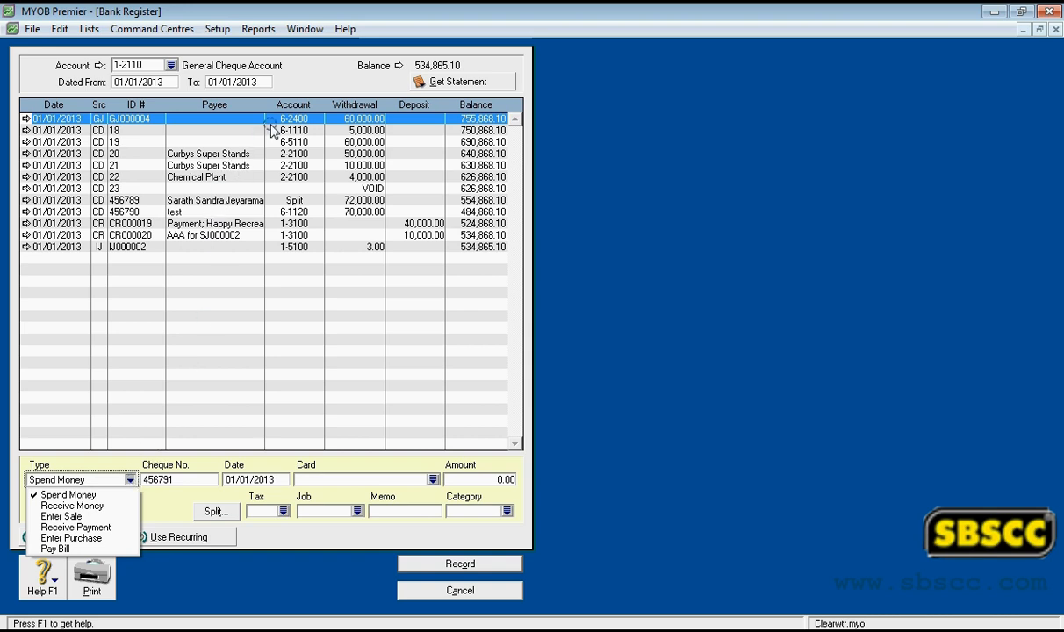
left_click(304, 85)
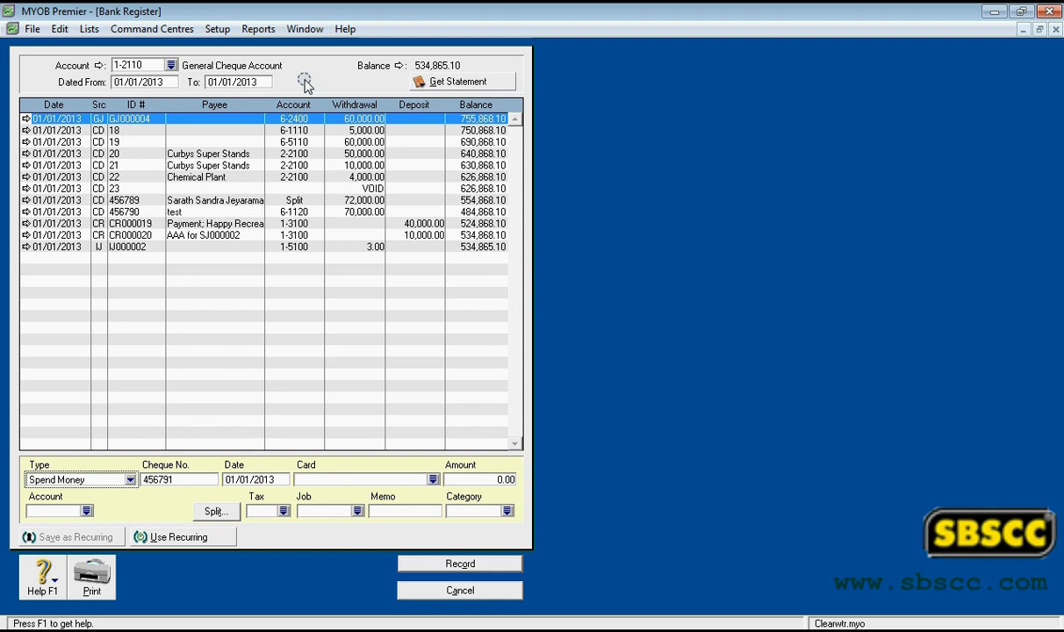
left_click(170, 66)
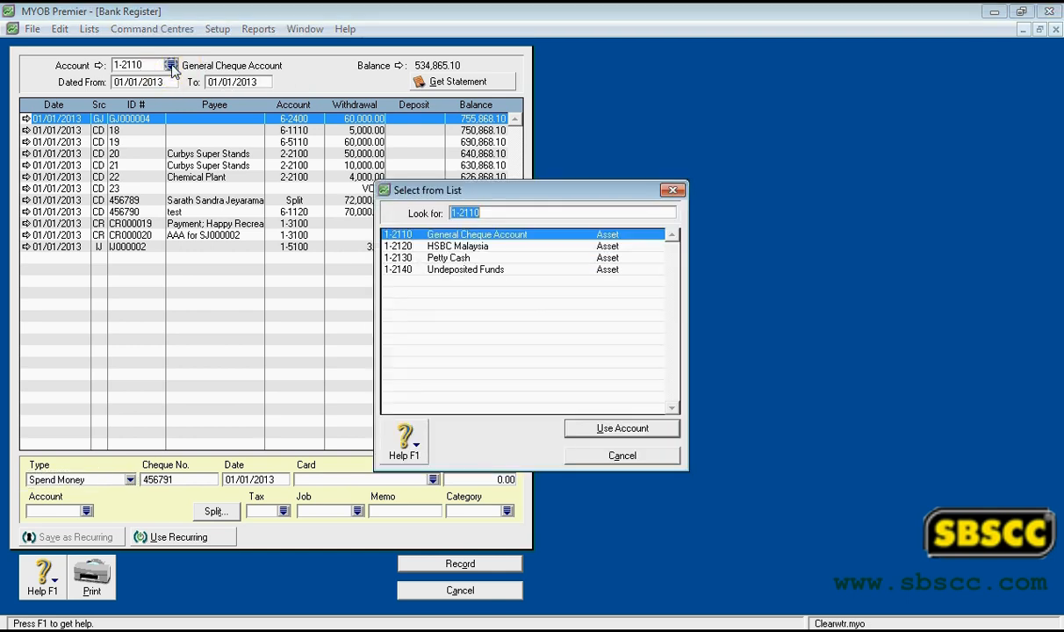
double_click(399, 235)
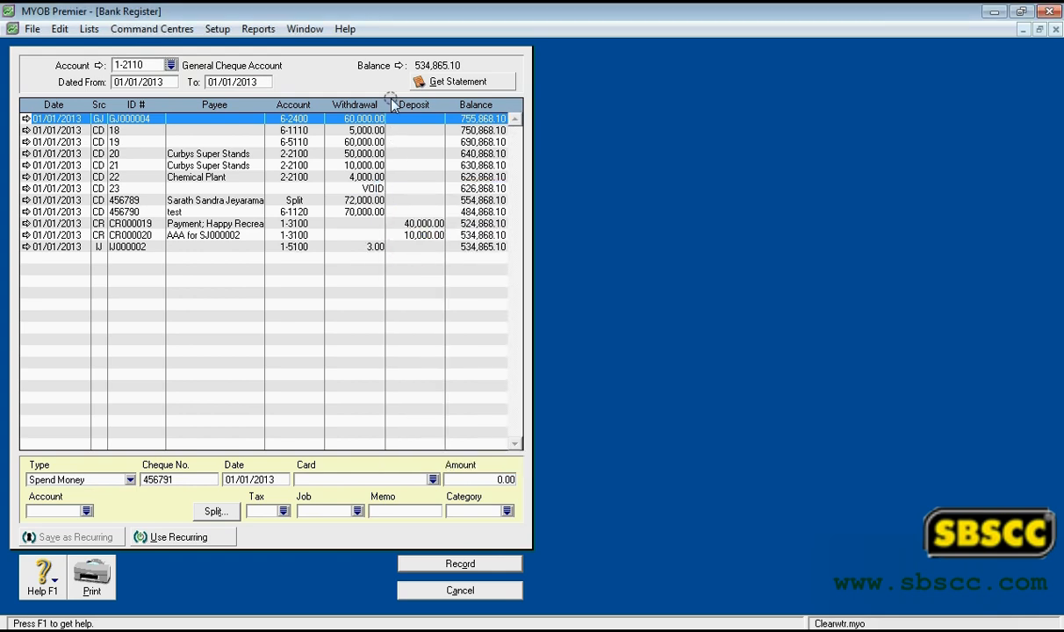
- Check the selected account's balance and the start and end dates of the register's date range
left_click(448, 65)
left_click(449, 64)
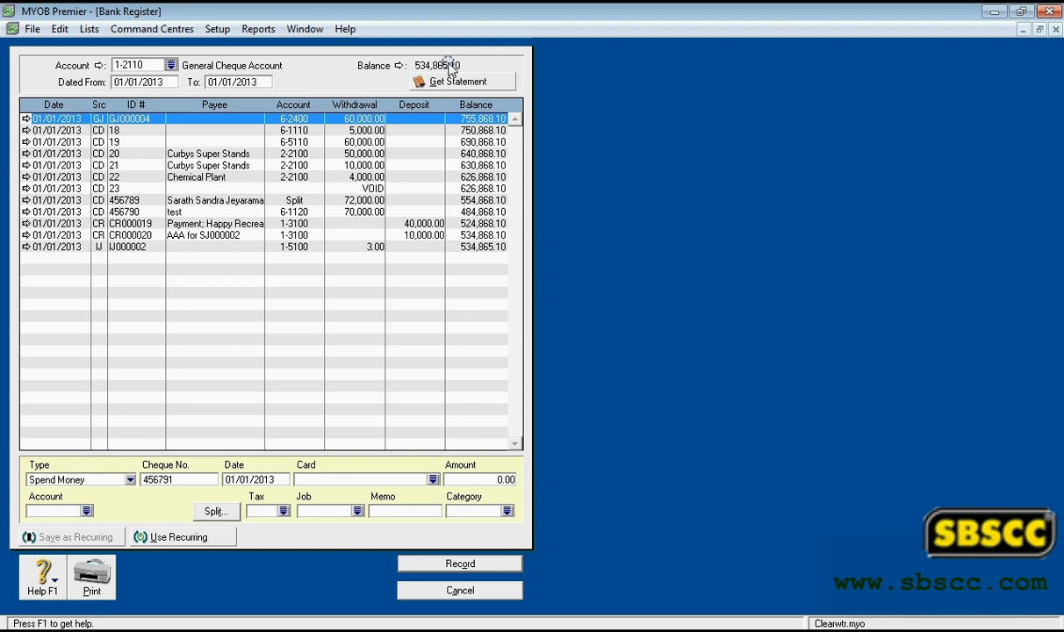
left_click(136, 83)
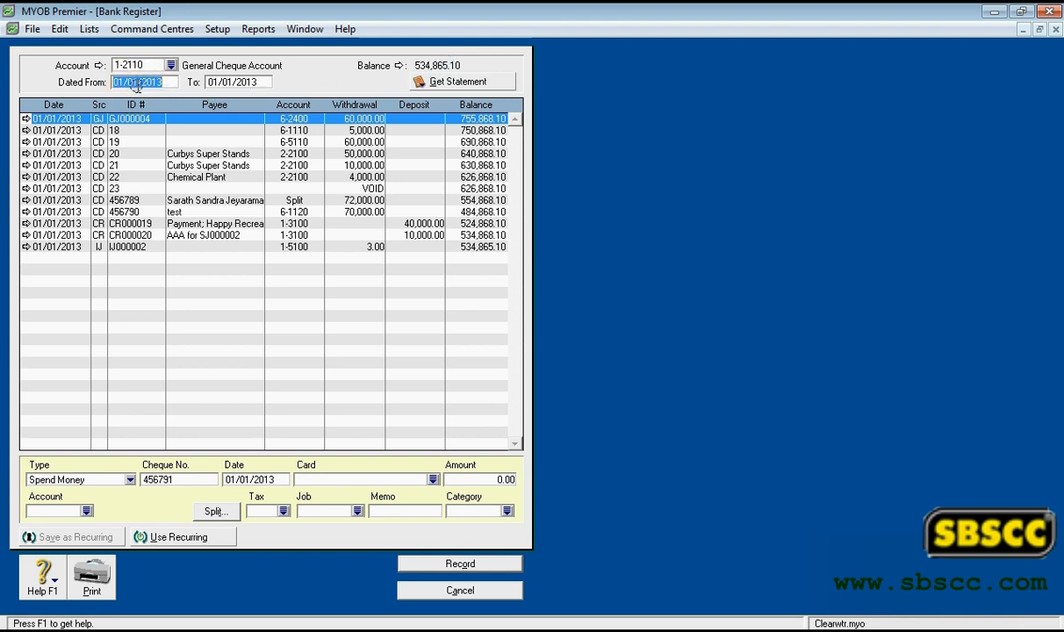
left_click(216, 83)
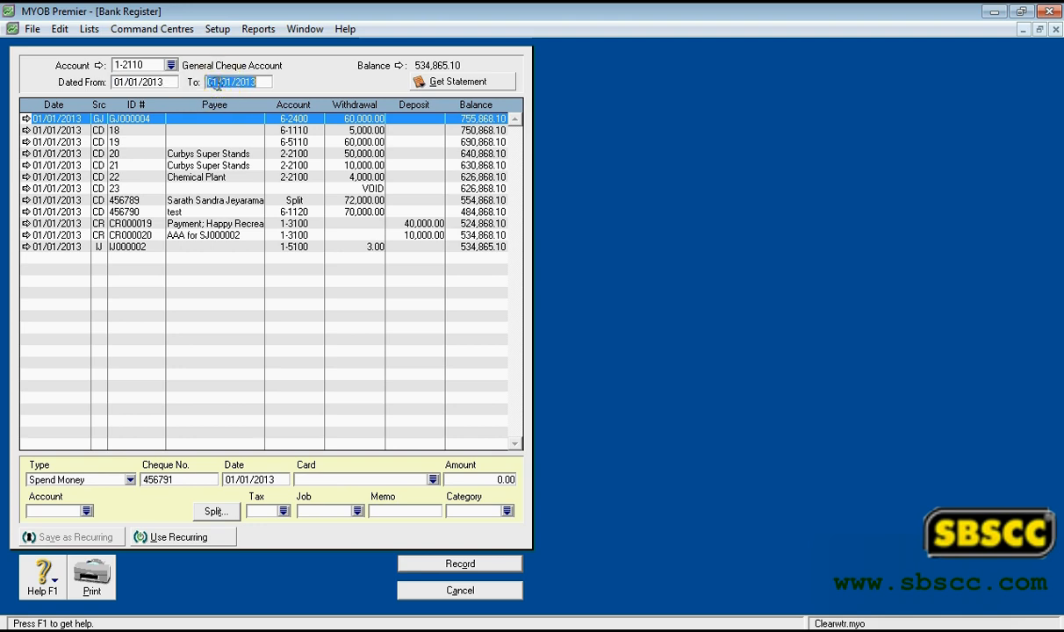
- Open the file chooser for getting a bank statement and cancel it without picking a file
left_click(432, 81)
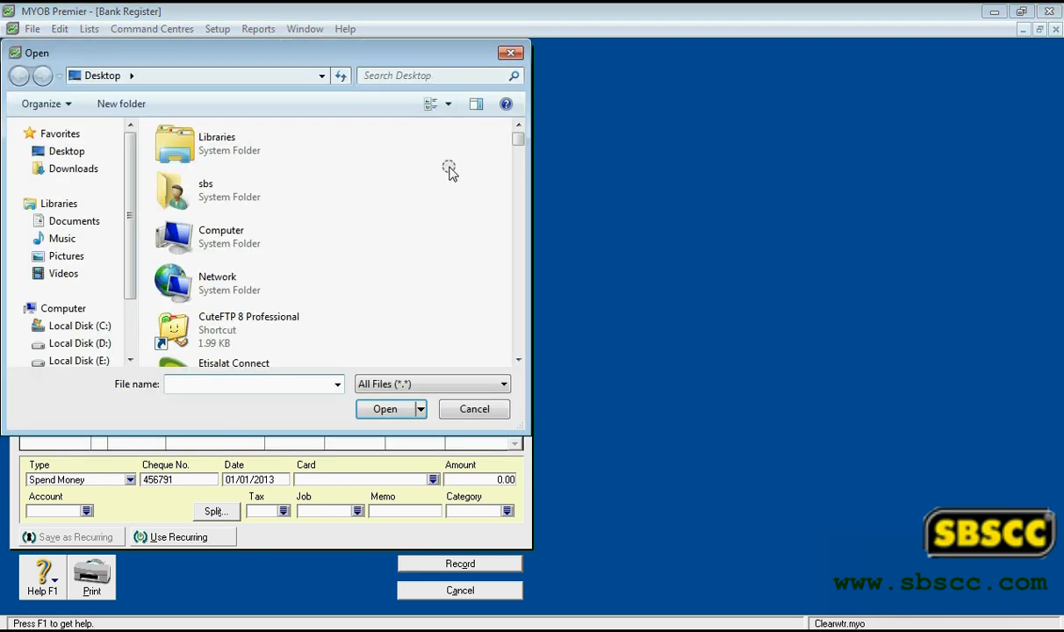
left_click(488, 410)
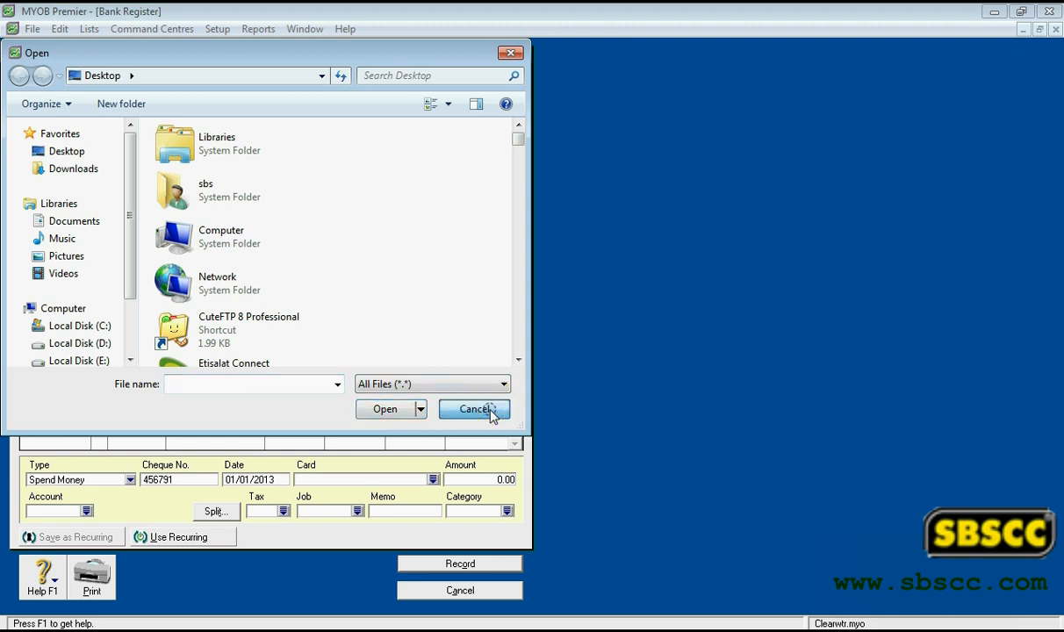
left_click(490, 411)
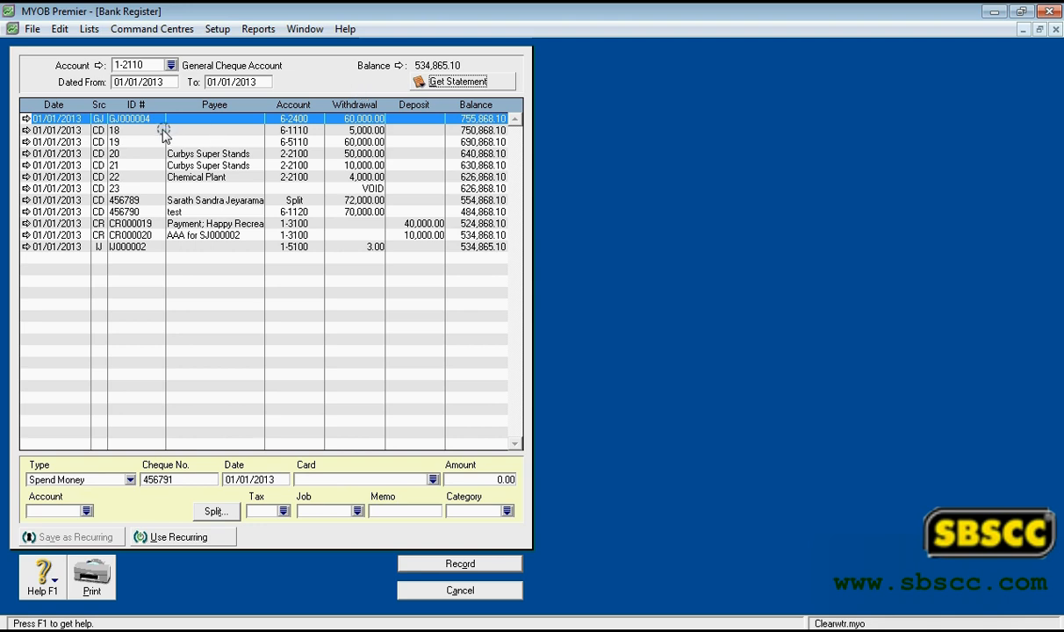
- Examine the dates of the first several transactions listed in the bank register
left_click(73, 132)
left_click(74, 142)
left_click(74, 153)
left_click(74, 165)
left_click(74, 176)
left_click(72, 187)
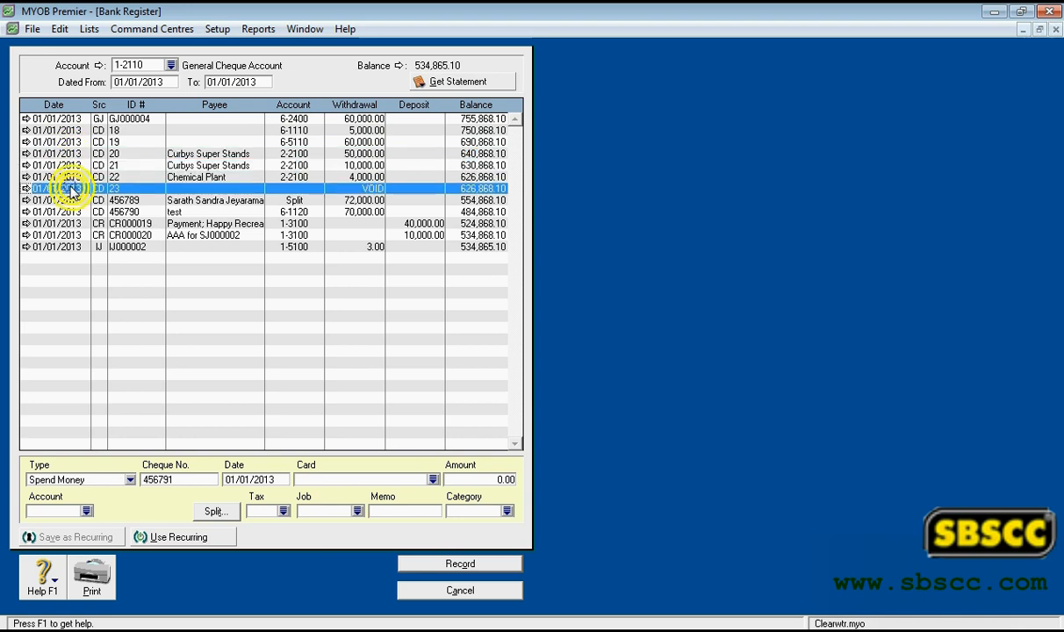
left_click(71, 141)
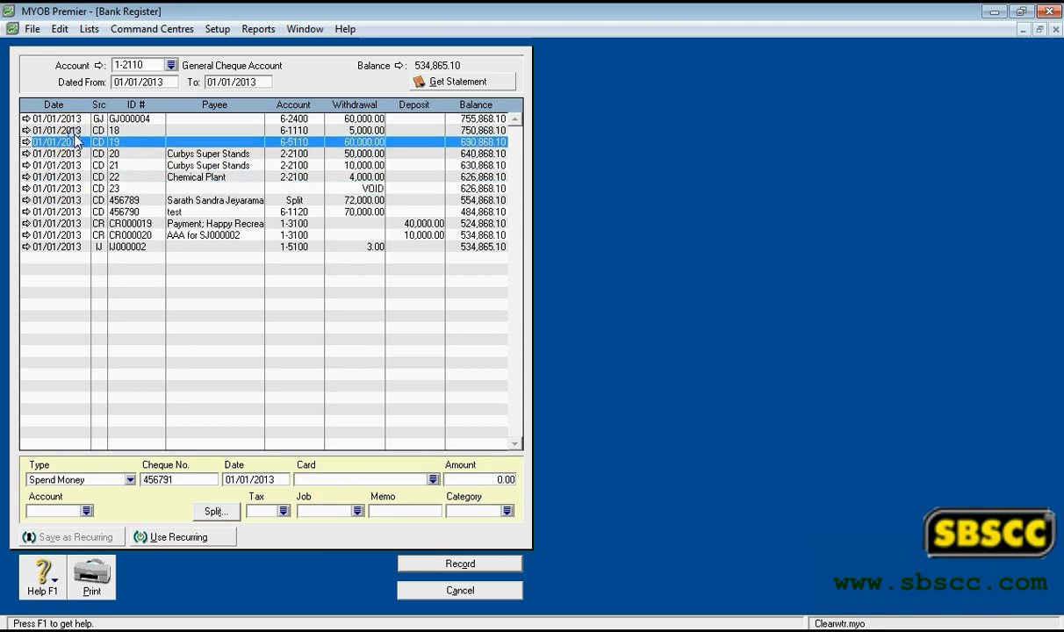
left_click(74, 130)
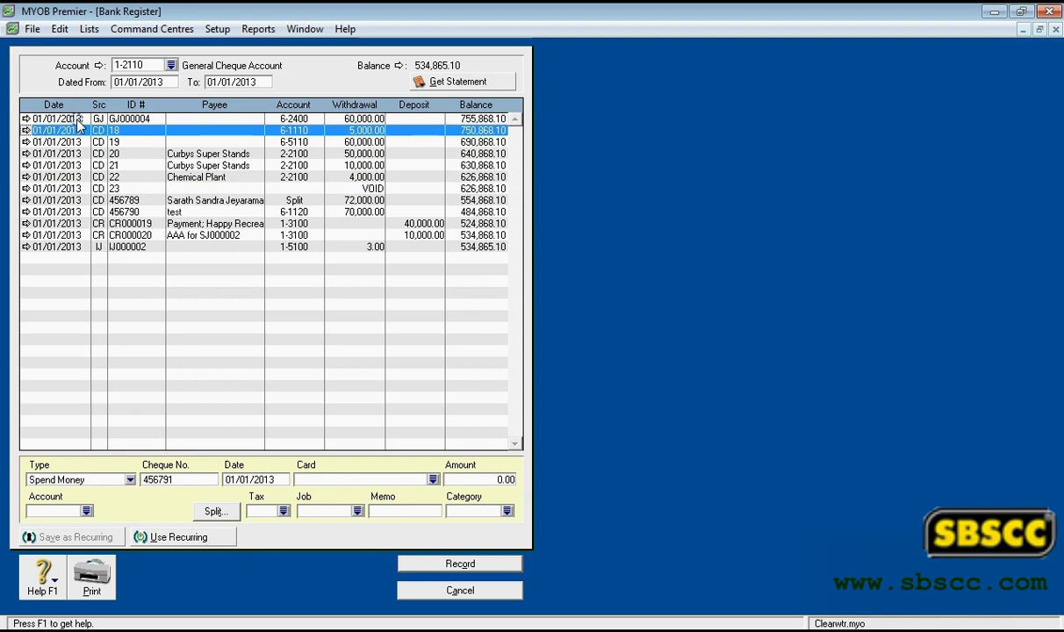
- Open the details of general journal entry GJ000004 and return to the register without changing it
left_click(77, 119)
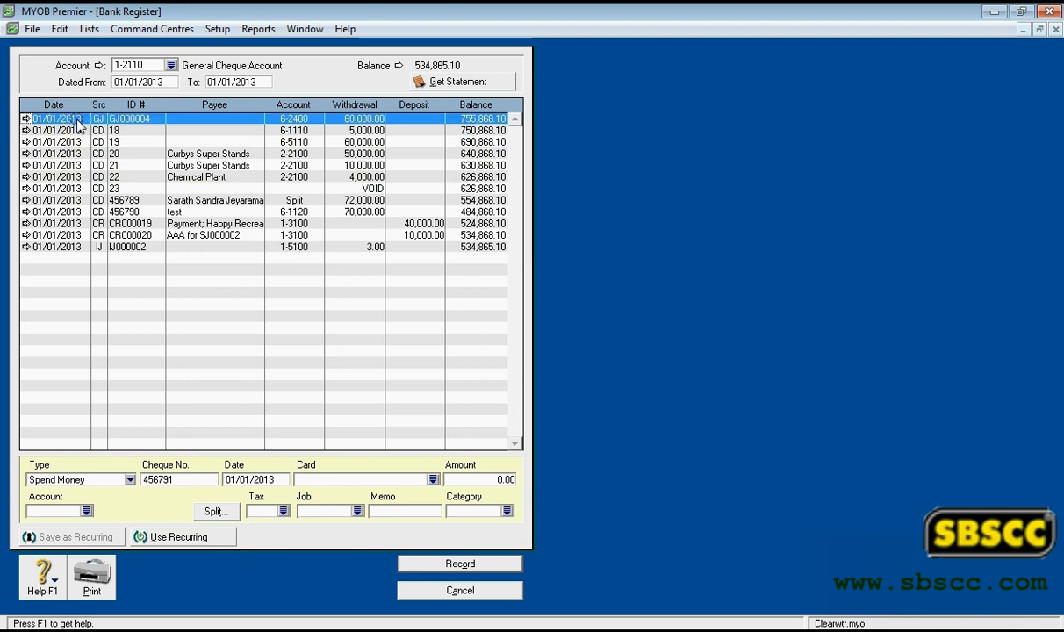
left_click(26, 118)
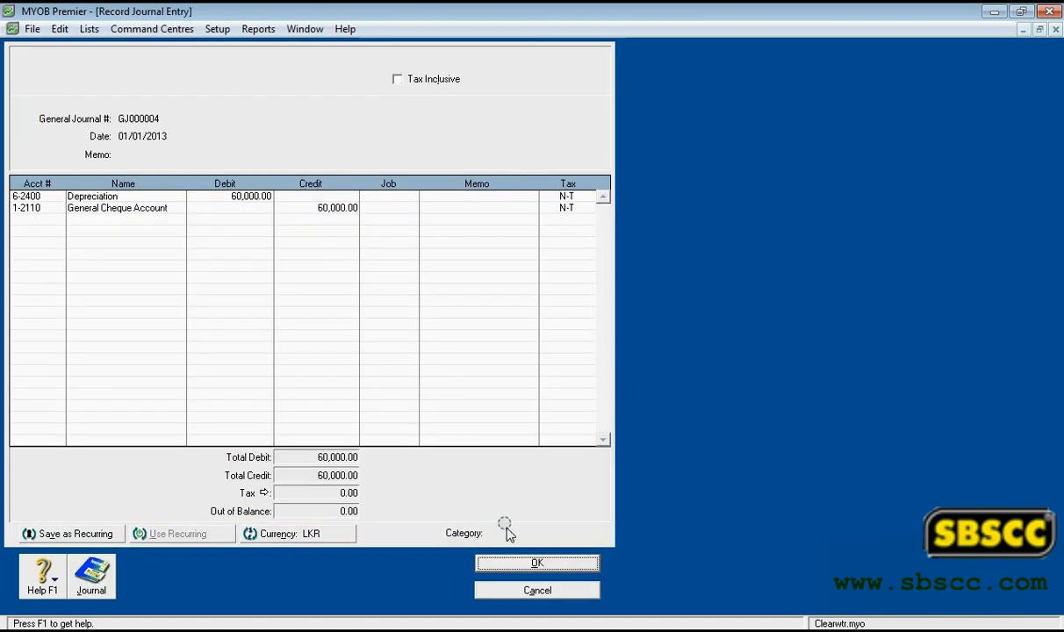
left_click(506, 589)
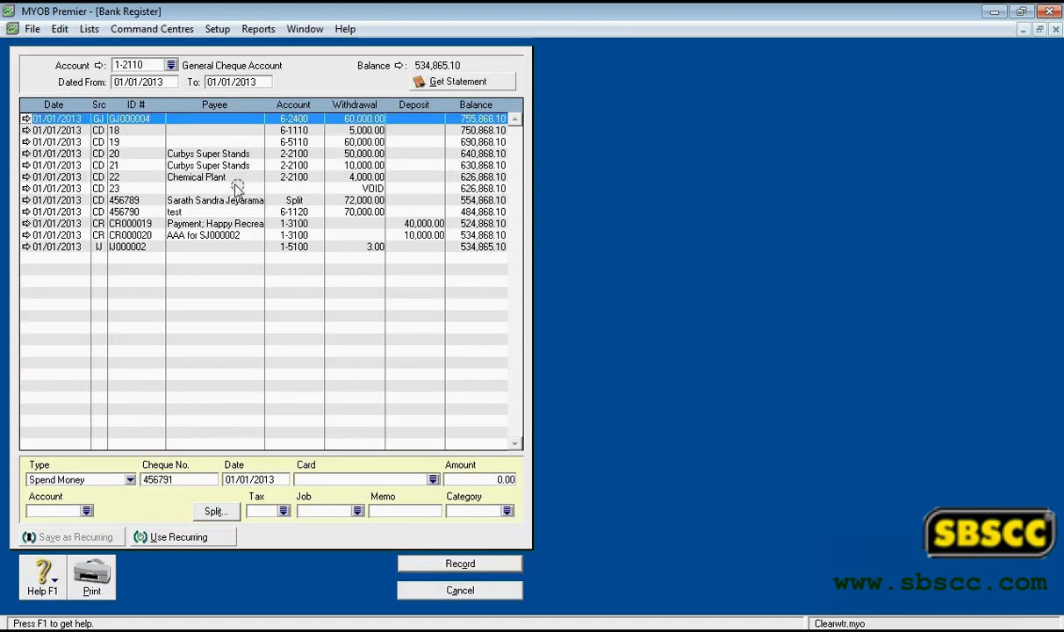
- Examine the source codes of the register's transactions, comparing the CD entries with the GJ entry
left_click(100, 130)
left_click(100, 142)
left_click(100, 154)
left_click(98, 165)
left_click(97, 176)
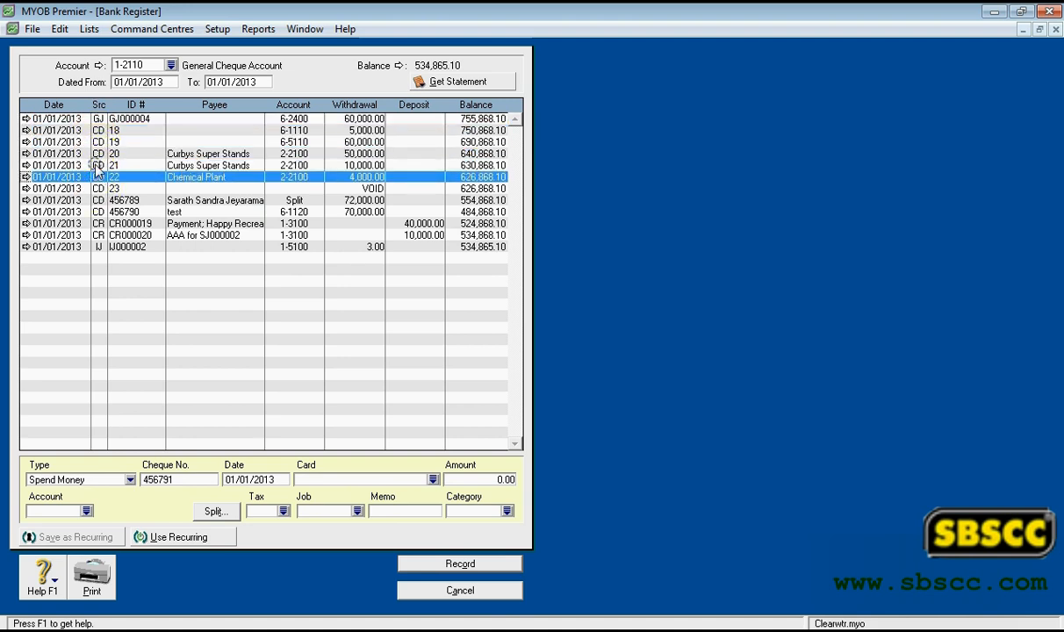
left_click(98, 166)
left_click(98, 154)
left_click(99, 141)
left_click(99, 130)
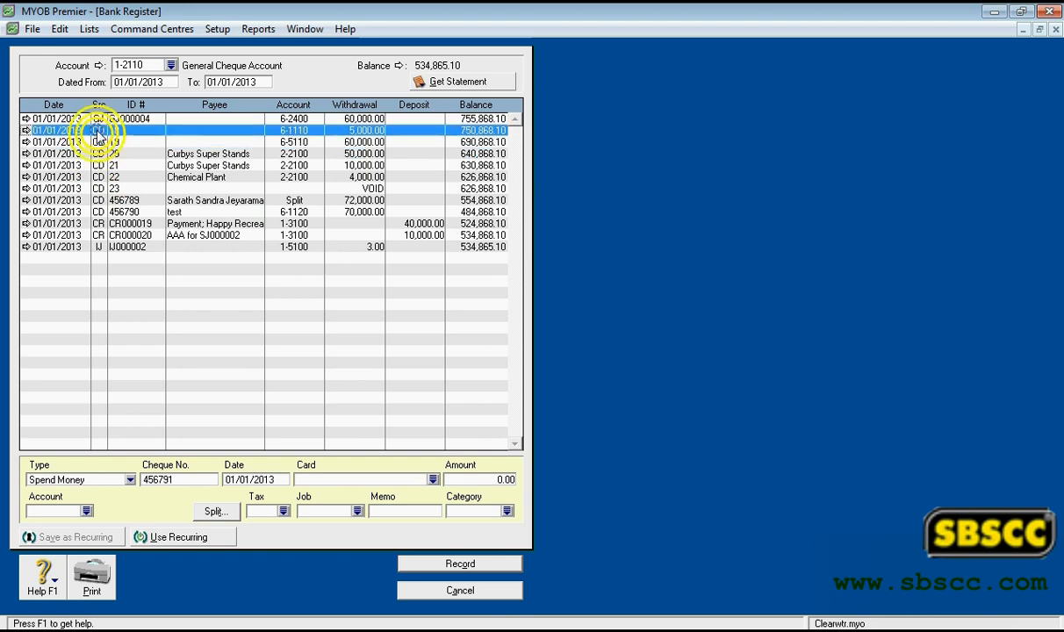
left_click(98, 121)
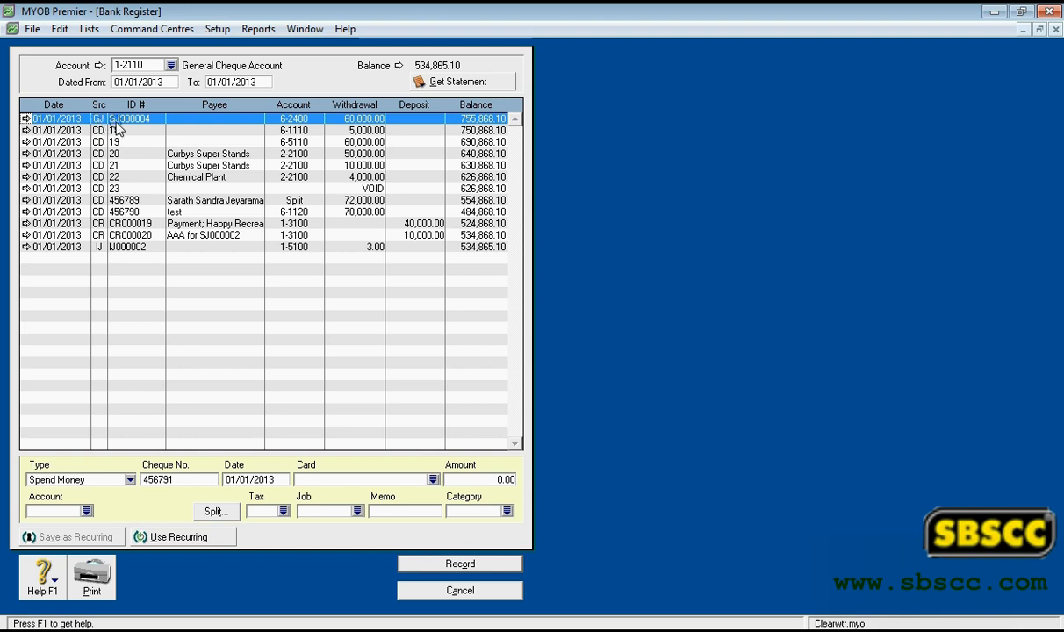
- Examine the ID numbers of the general journal and cheque transactions in the register
left_click(113, 130)
left_click(120, 142)
left_click(121, 153)
left_click(130, 165)
left_click(122, 201)
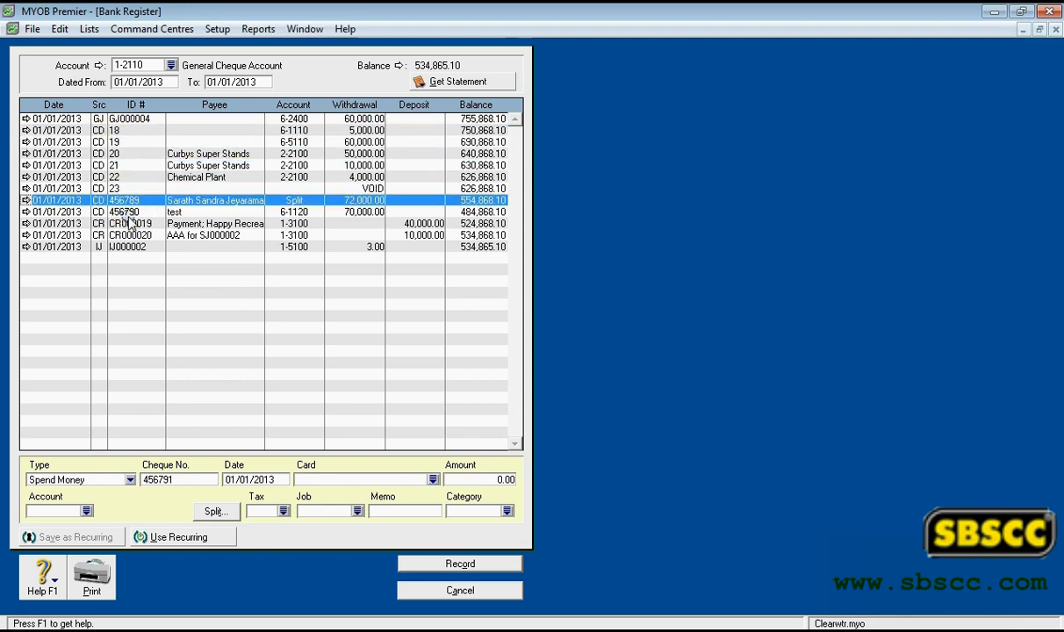
left_click(123, 212)
left_click(131, 125)
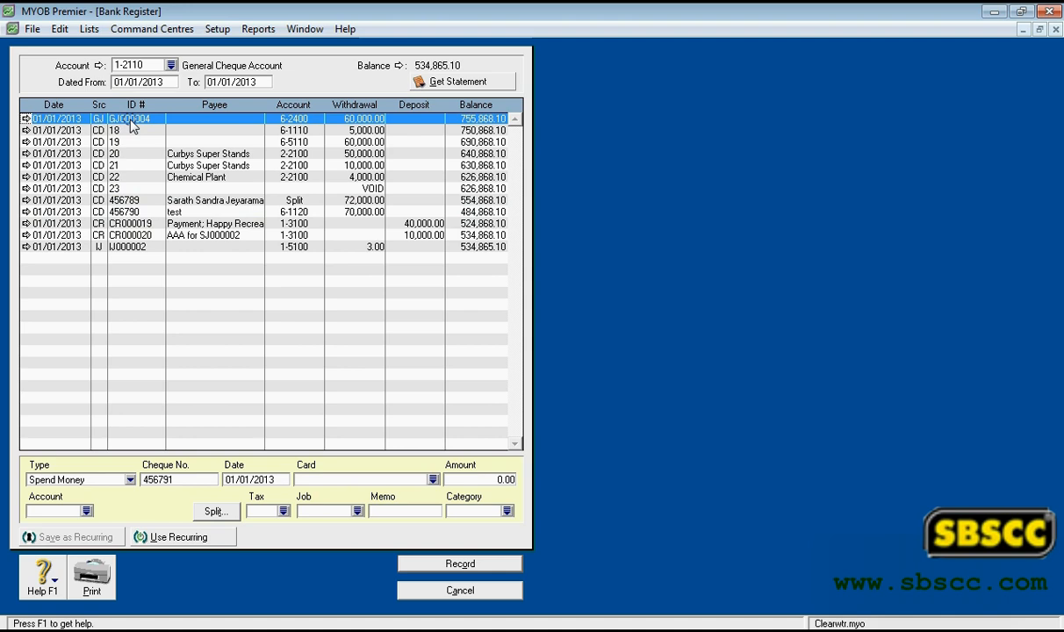
- Examine the payees of the Curbys Super Stands and Chemical Plant transactions
left_click(184, 154)
left_click(198, 165)
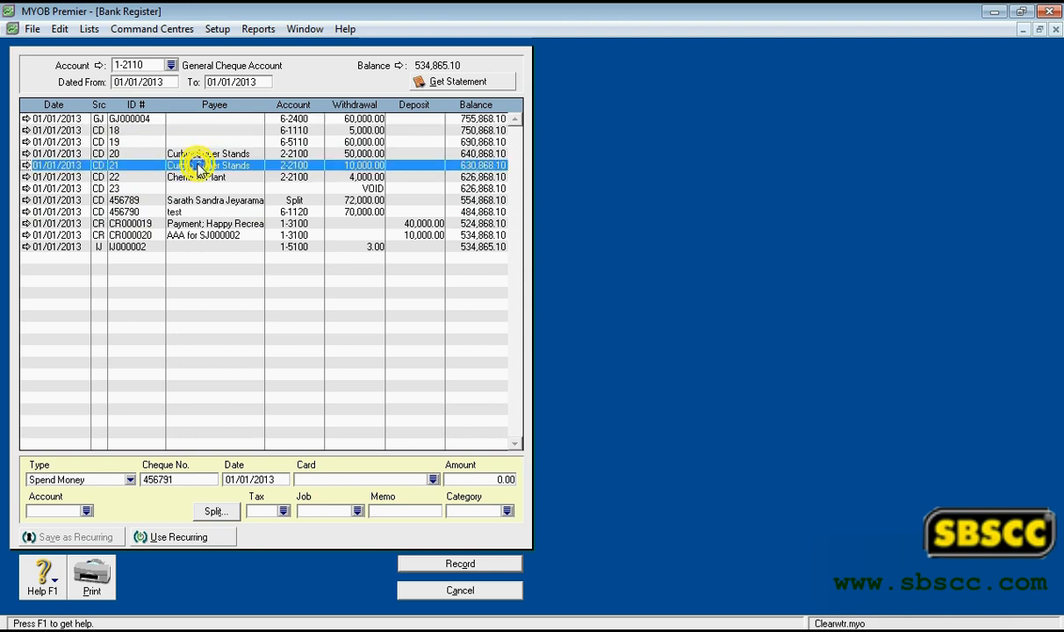
left_click(198, 176)
left_click(202, 166)
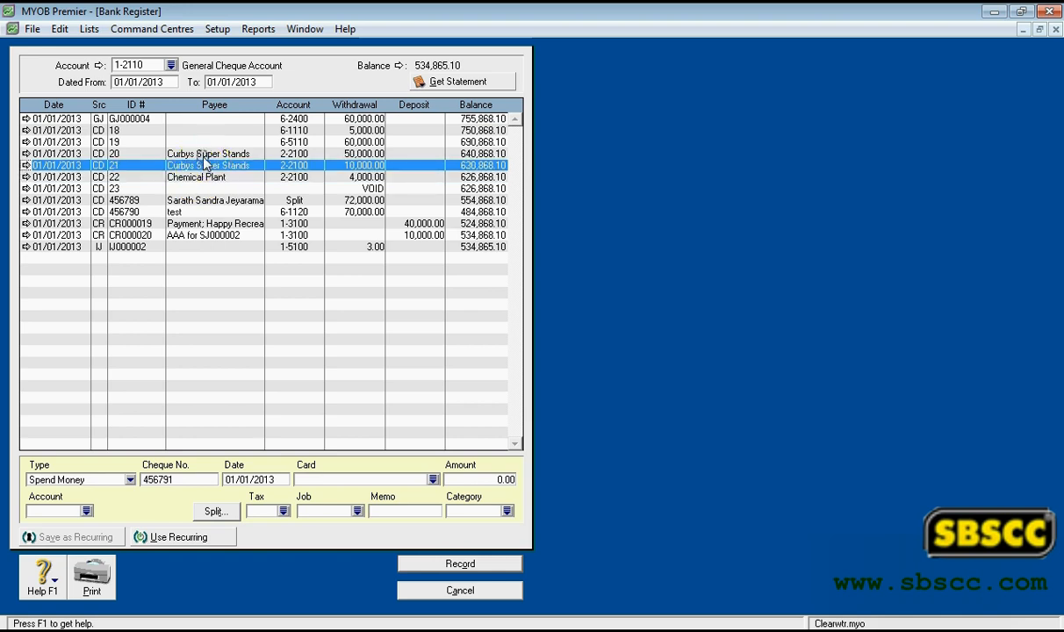
left_click(202, 154)
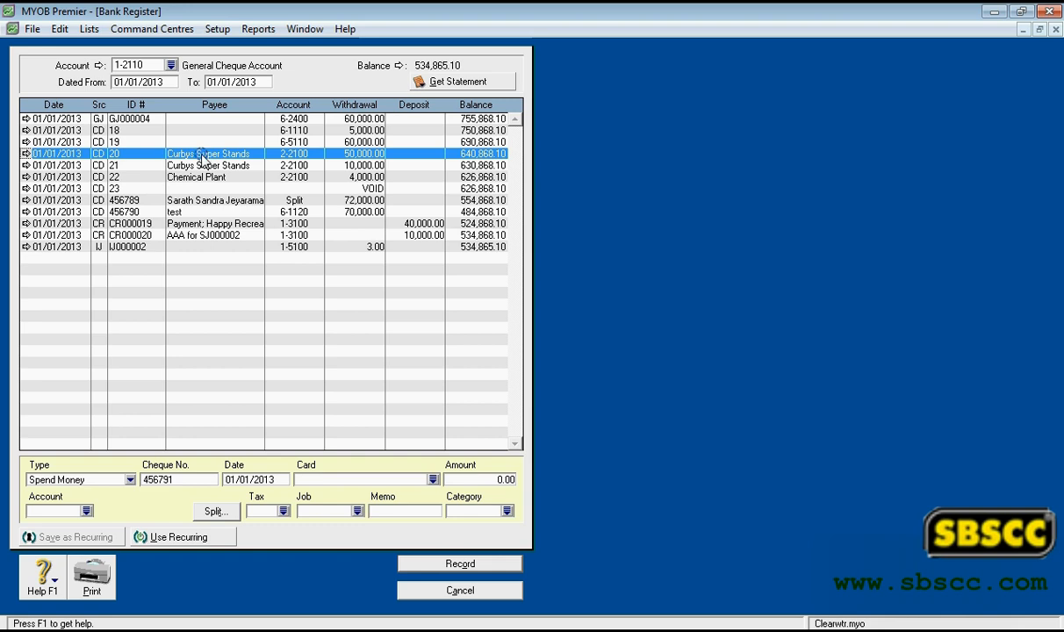
- Examine the accounts the transactions are allocated to, opening the split cheque transaction for its details and cancelling out of it
left_click(285, 130)
left_click(285, 141)
left_click(287, 154)
left_click(290, 165)
left_click(294, 154)
left_click(289, 200)
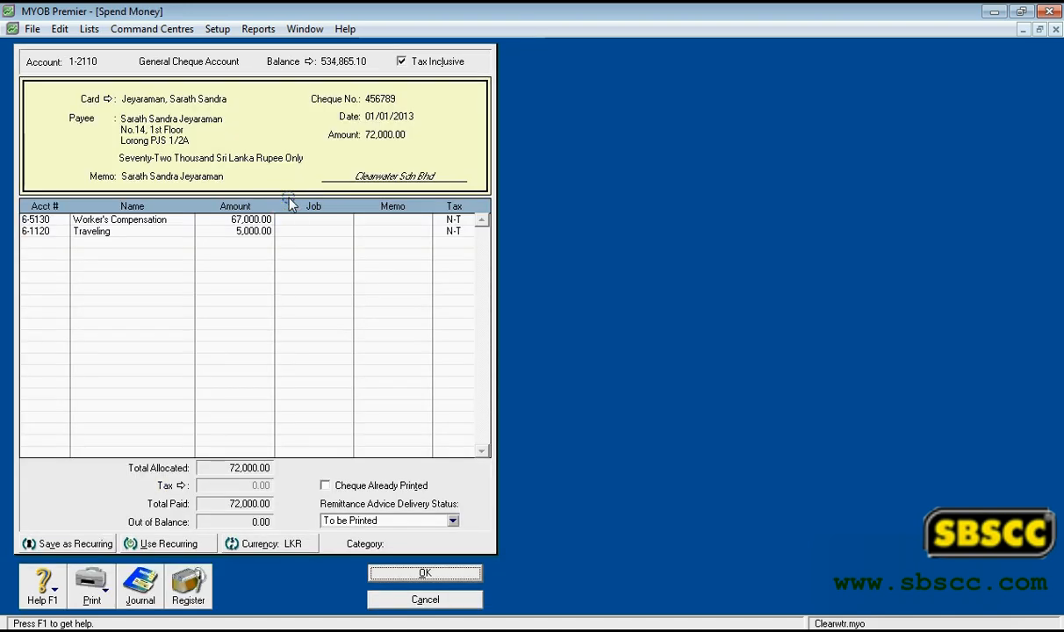
left_click(416, 601)
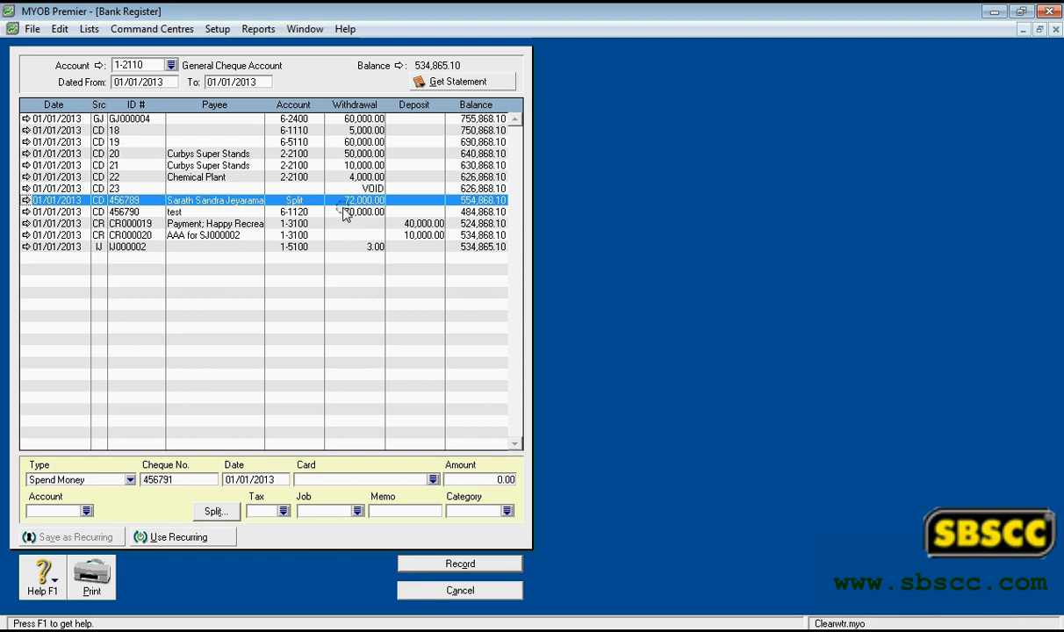
- Examine the withdrawal amounts of the transactions in the upper part of the register
left_click(349, 155)
left_click(369, 139)
left_click(368, 128)
left_click(367, 142)
left_click(370, 165)
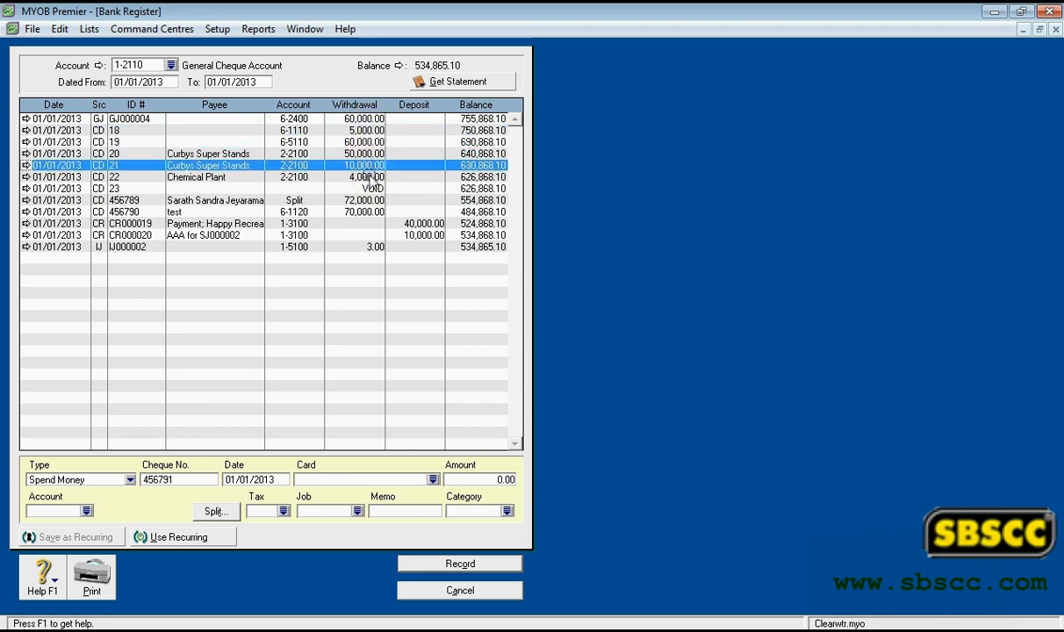
left_click(368, 175)
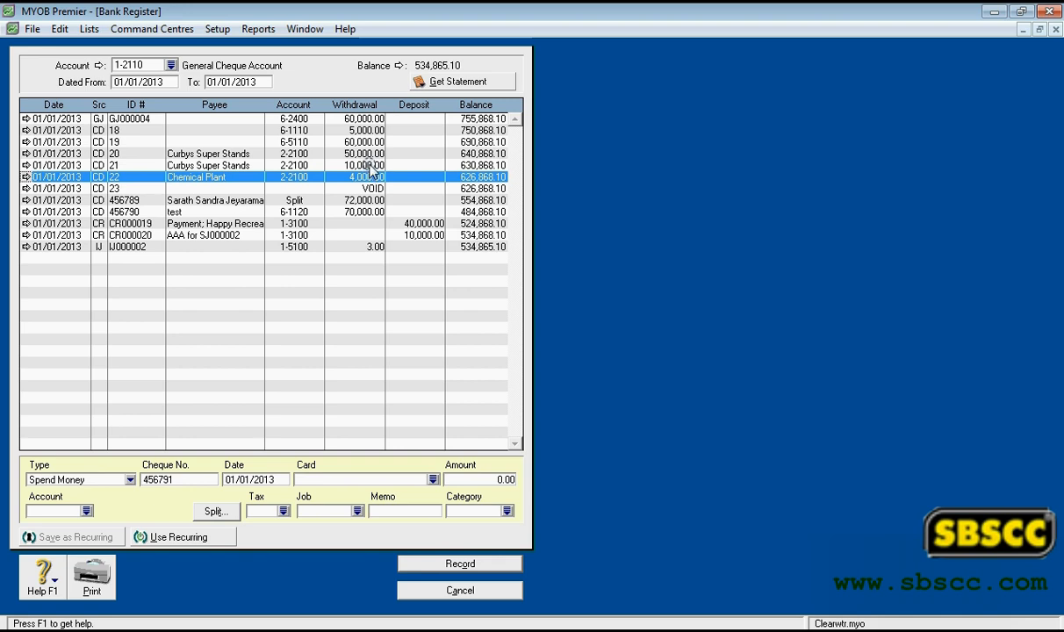
left_click(365, 119)
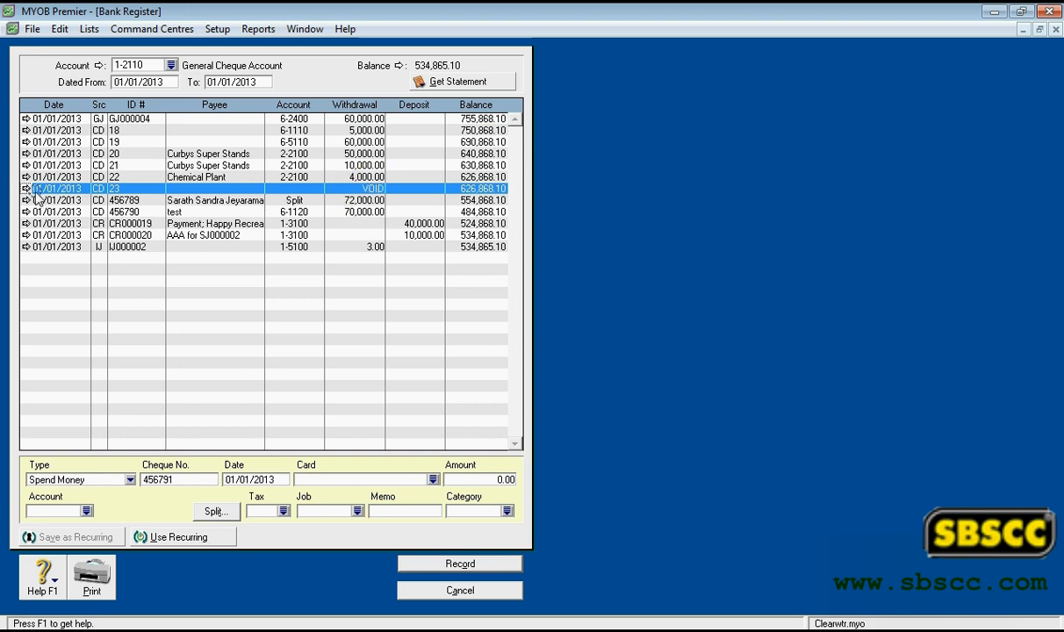
- Examine the deposit amounts of the CR receipts and the running balances of the last four transactions
left_click(412, 223)
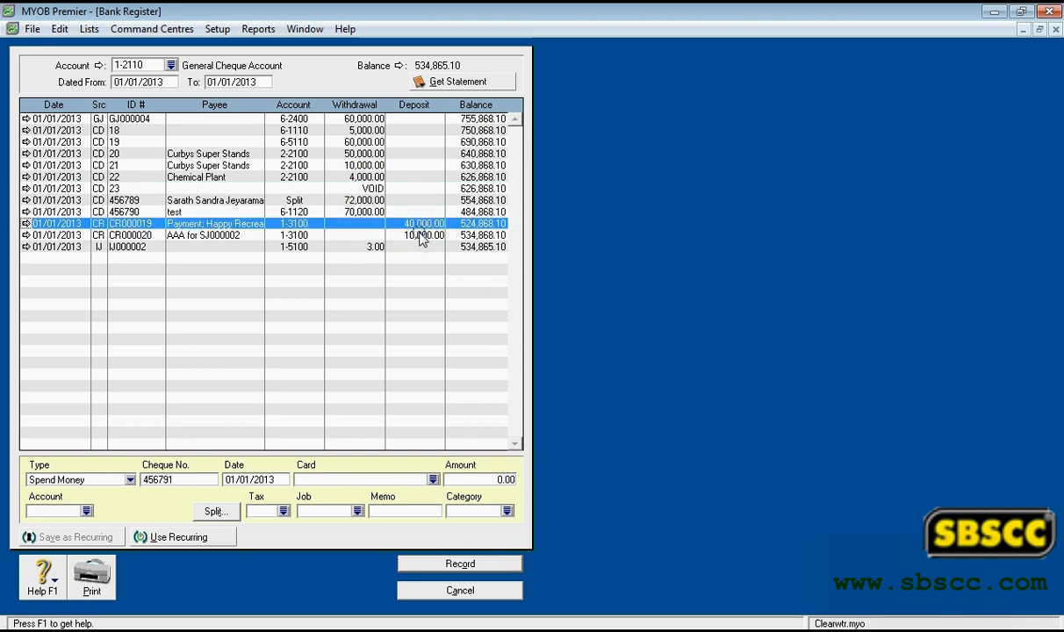
left_click(419, 234)
left_click(418, 224)
left_click(474, 212)
left_click(474, 224)
left_click(474, 236)
left_click(474, 247)
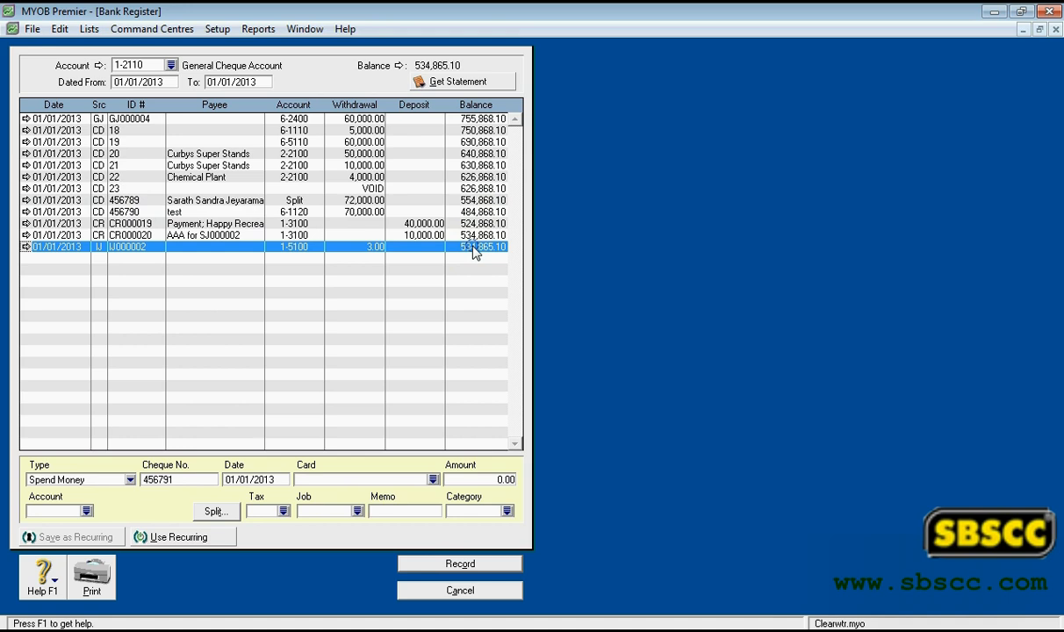
- Set the new register transaction's type to Spend Money
left_click(131, 479)
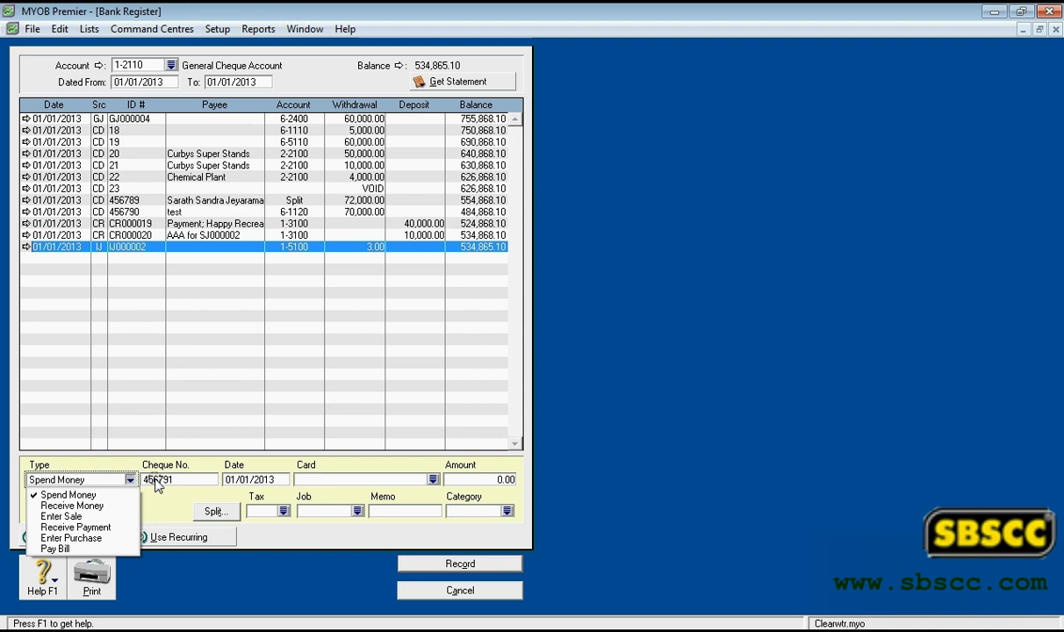
left_click(92, 516)
left_click(131, 480)
left_click(119, 497)
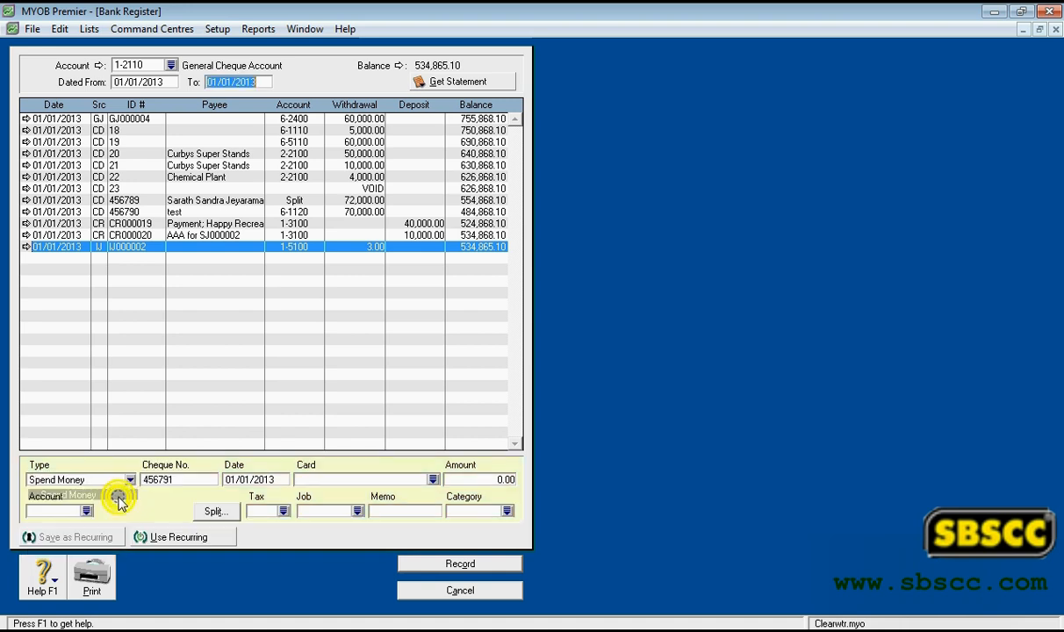
- Set the new transaction's cheque number to 3456899 and go on to its date
left_click(161, 480)
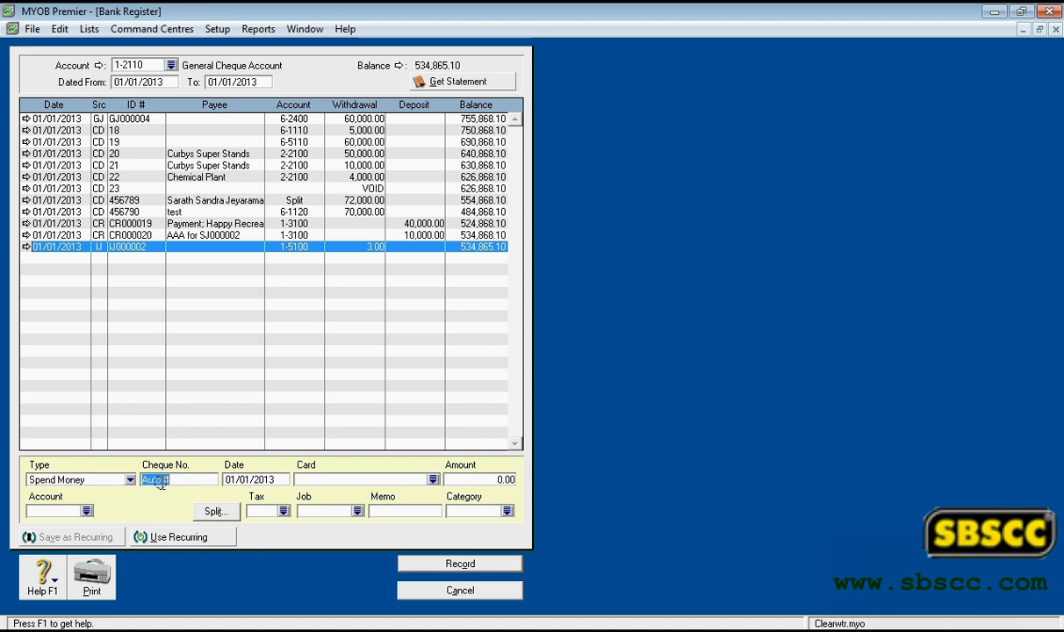
type("34566899")
left_click(226, 480)
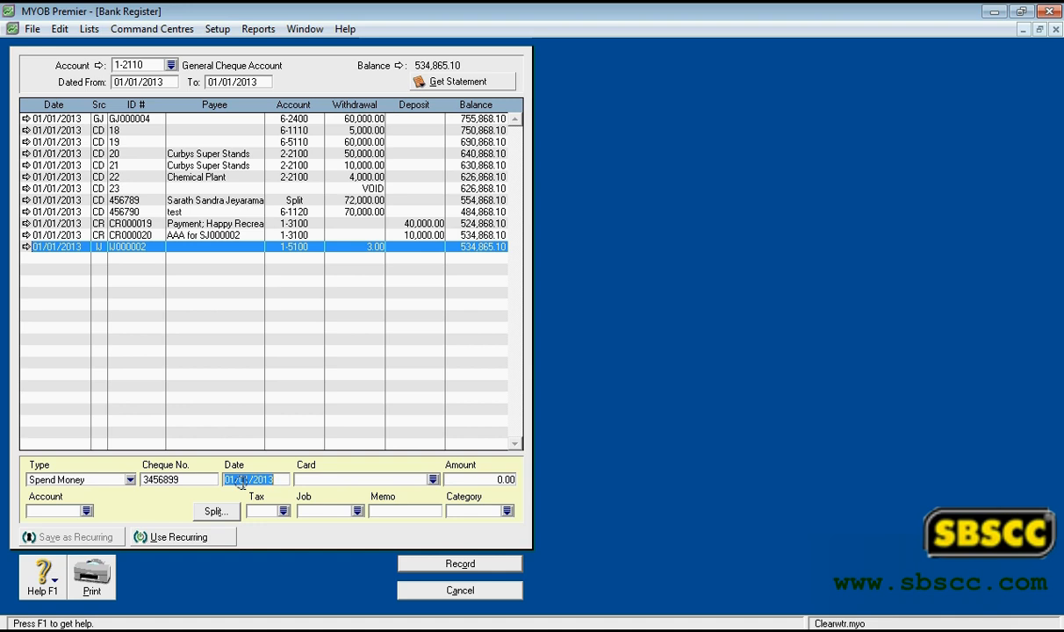
- Choose the employee card listed just above Telekom Malaysia Bhd for the new Spend Money transaction
left_click(431, 480)
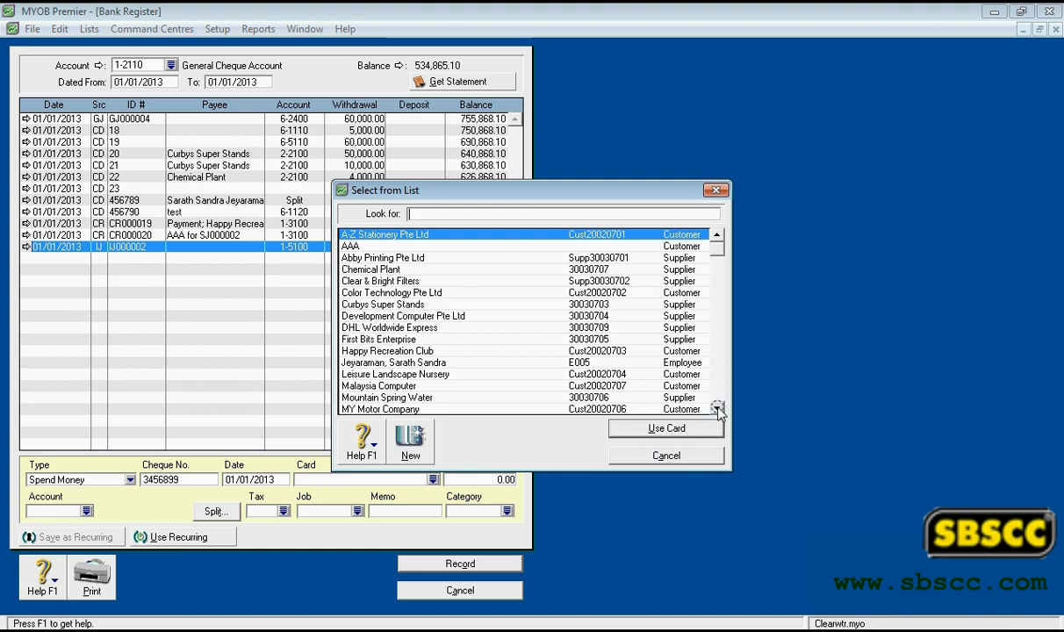
left_click_drag(717, 410, 718, 409)
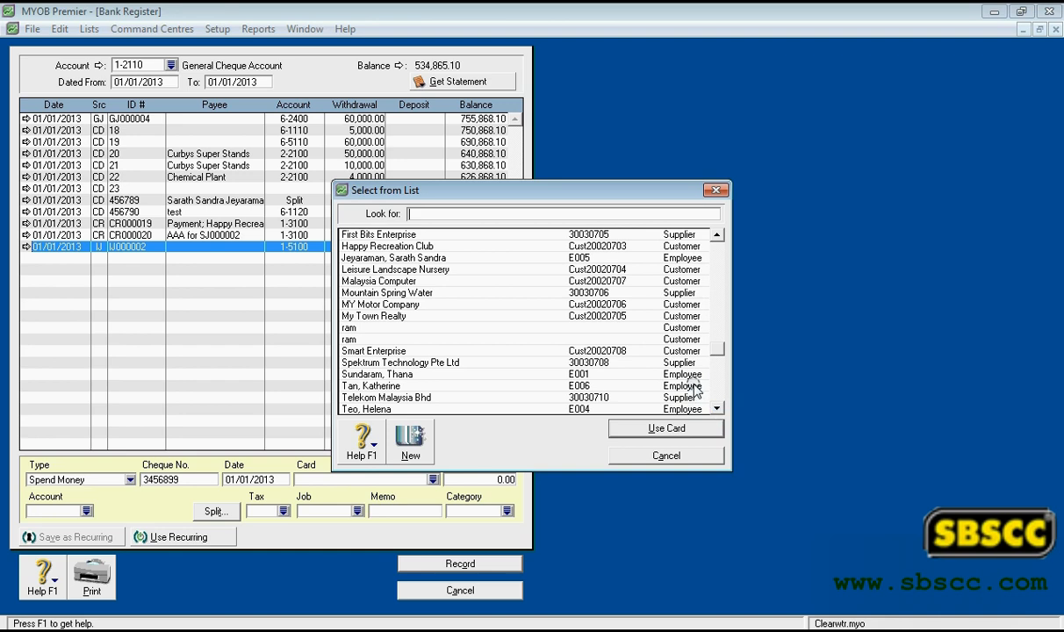
double_click(694, 386)
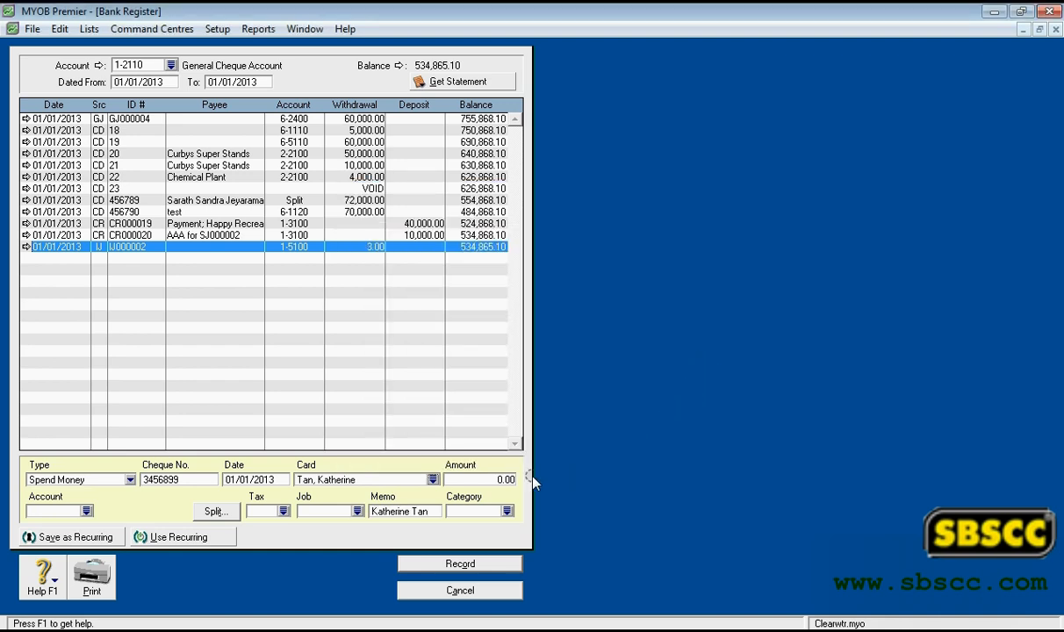
- Set the transaction's amount to 70,000 and allocate it to account 6-5120 Salary - EPF
left_click(467, 479)
type("70000")
left_click(85, 511)
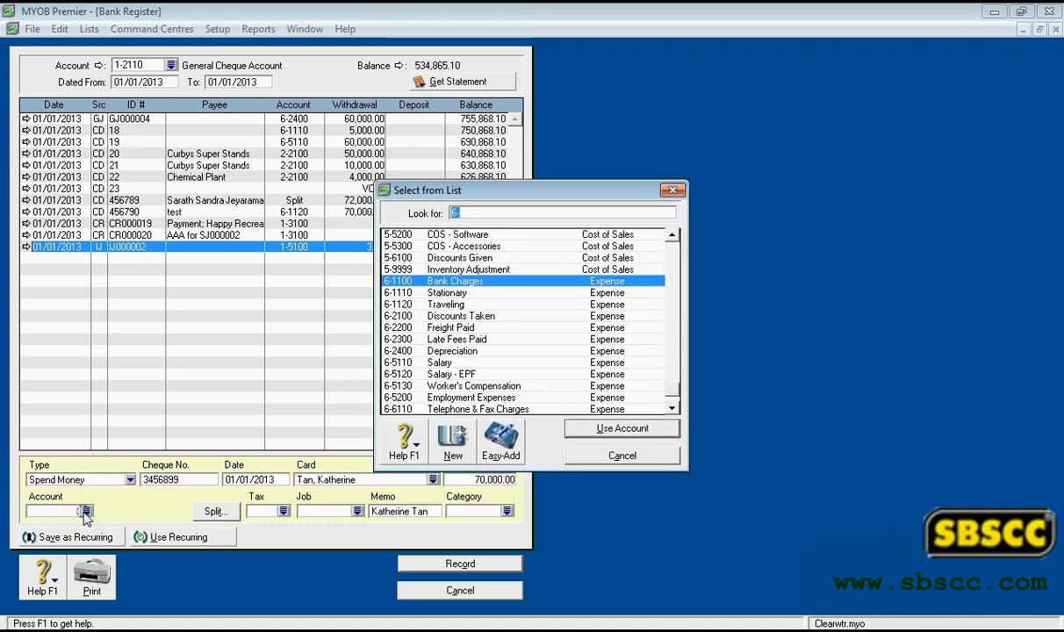
double_click(472, 374)
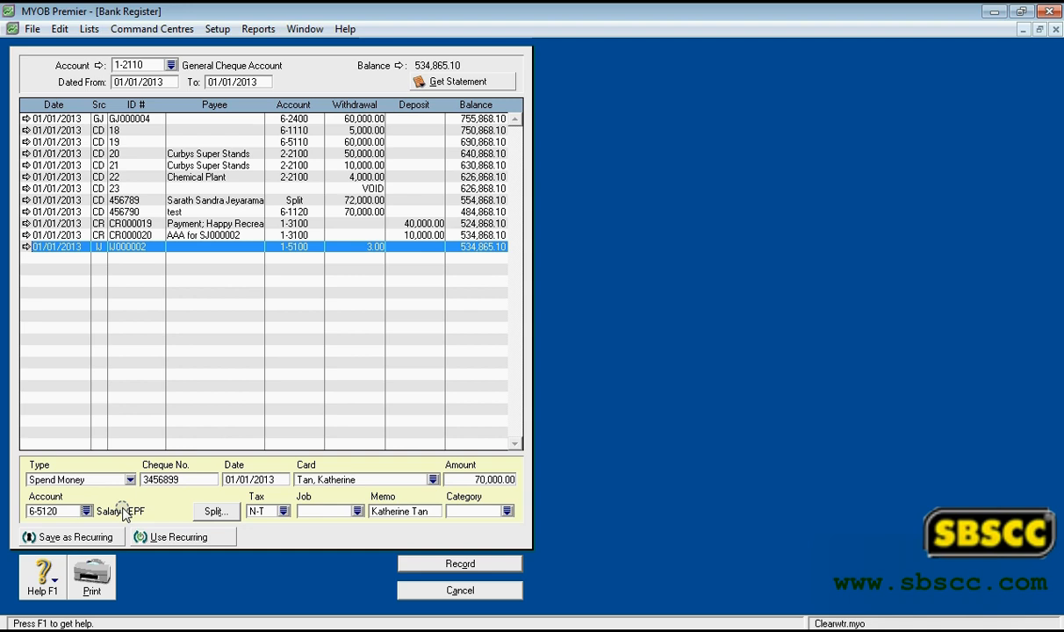
- Try splitting the transaction with an additional line for account 6-5110 Salary, and cancel the entry
left_click(209, 511)
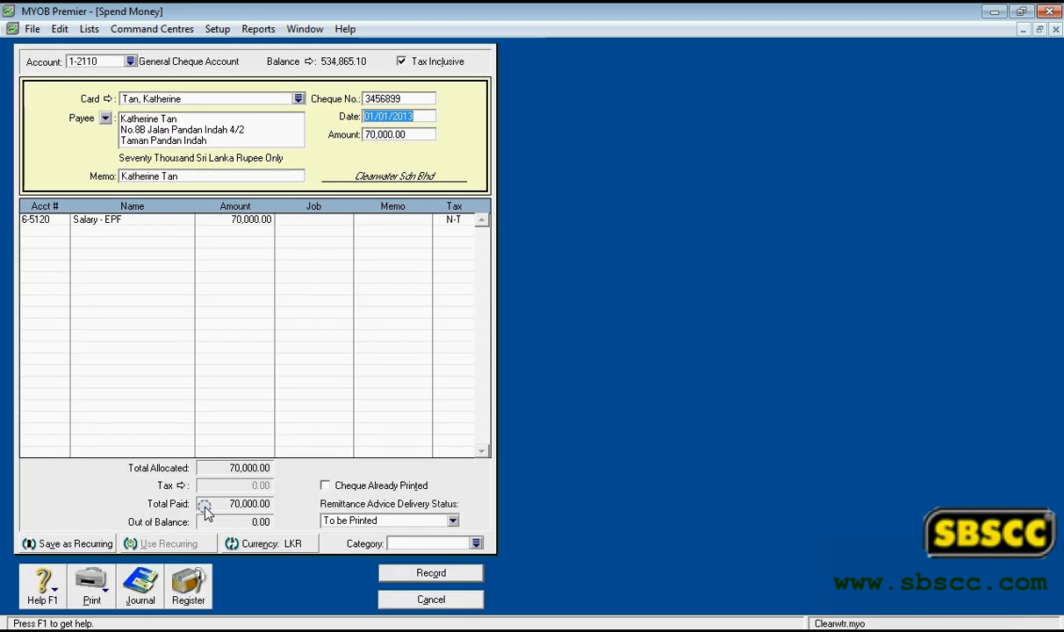
left_click(58, 231)
left_click(64, 231)
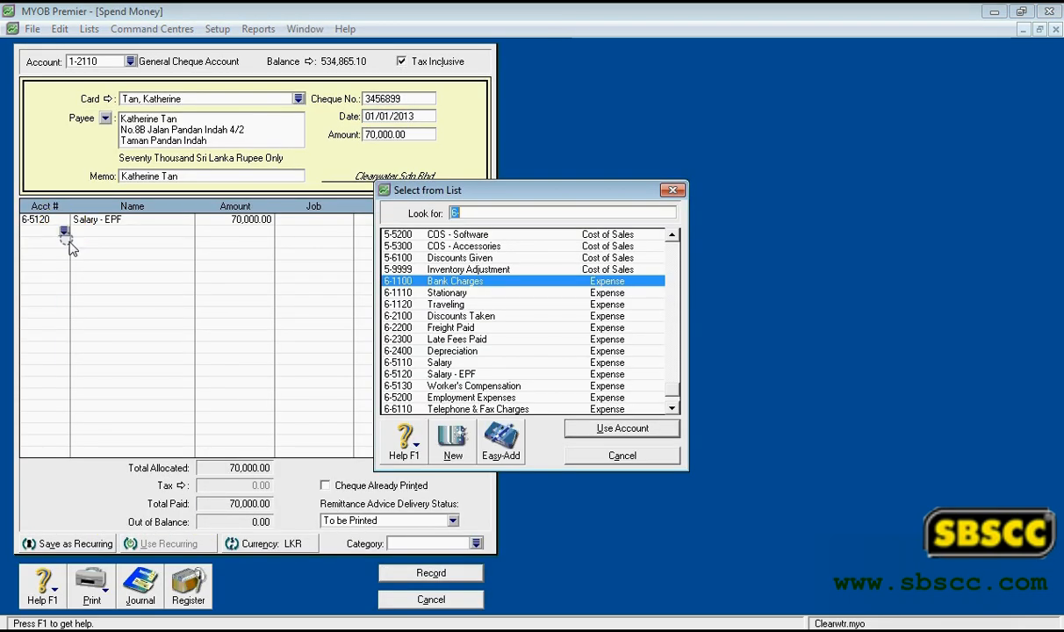
double_click(420, 365)
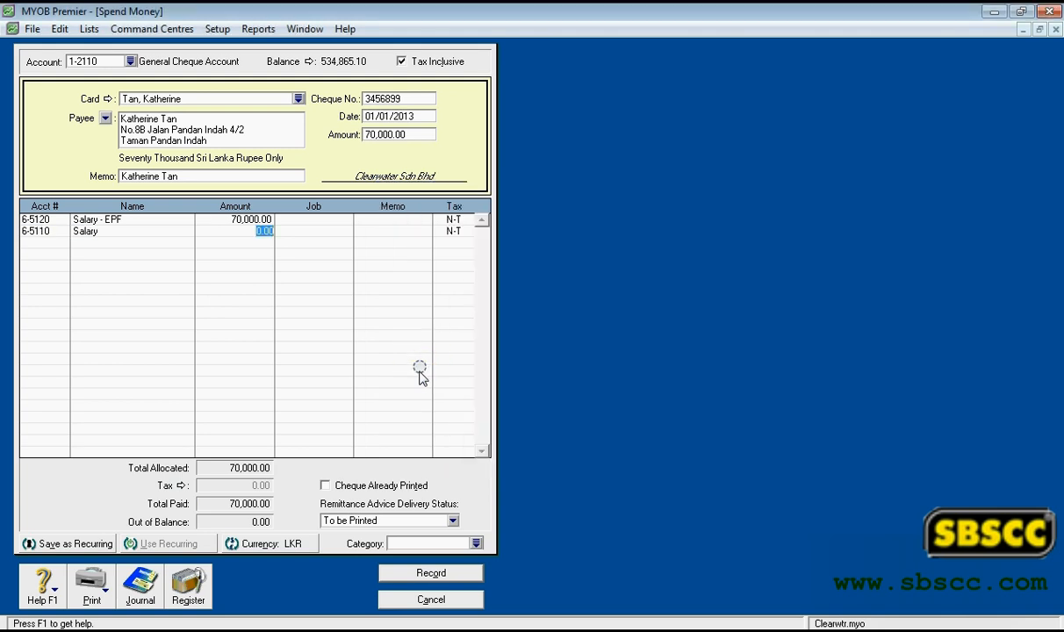
left_click(435, 598)
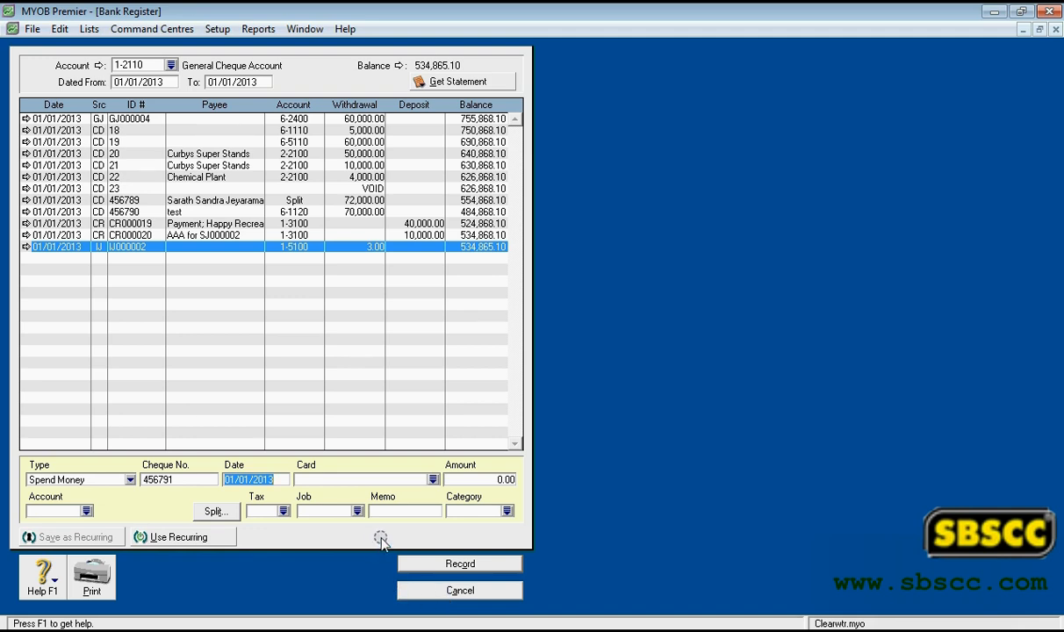
- Enter 5,000 as the new Spend Money transaction's amount and allocate it to account 6-5200 Employment Expenses
left_click(470, 482)
type("5000")
left_click(87, 511)
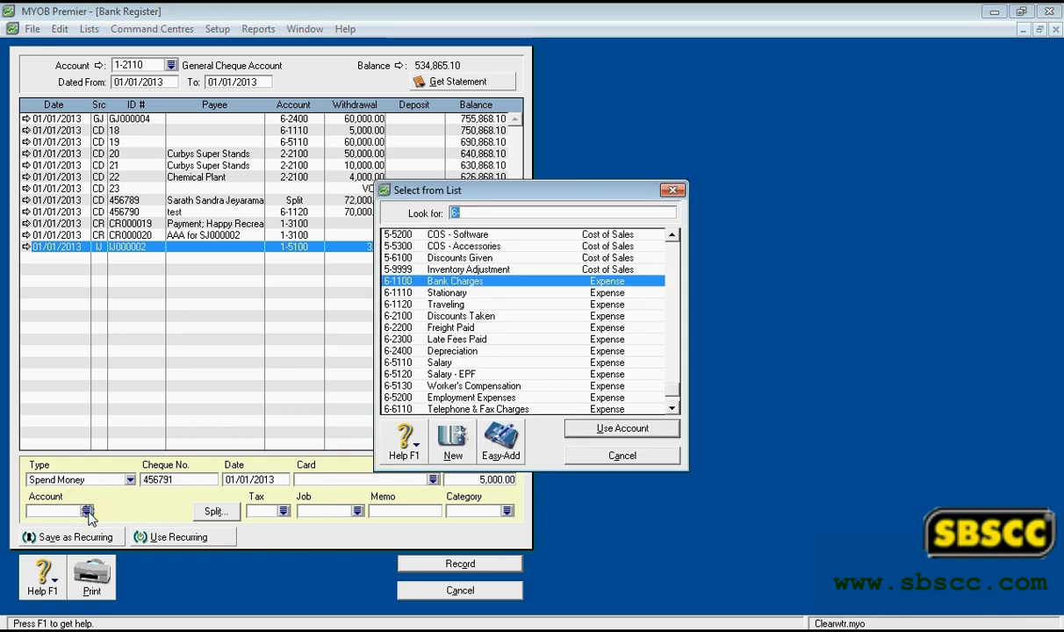
double_click(436, 397)
- Set the transaction's tax code to T (Taxable) and its job to 0303 Project C
left_click(281, 511)
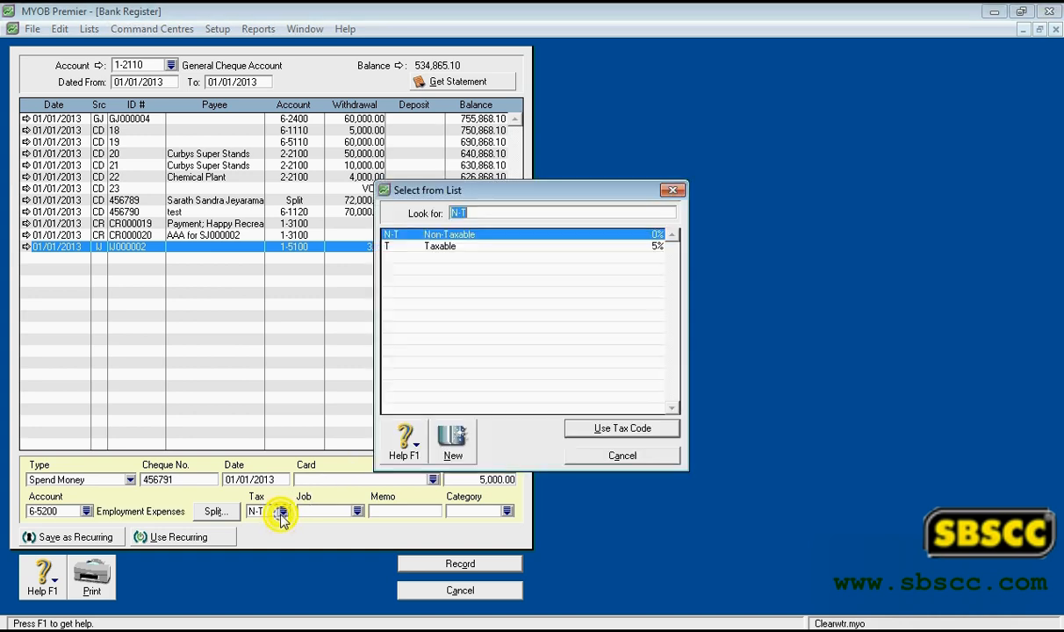
double_click(443, 247)
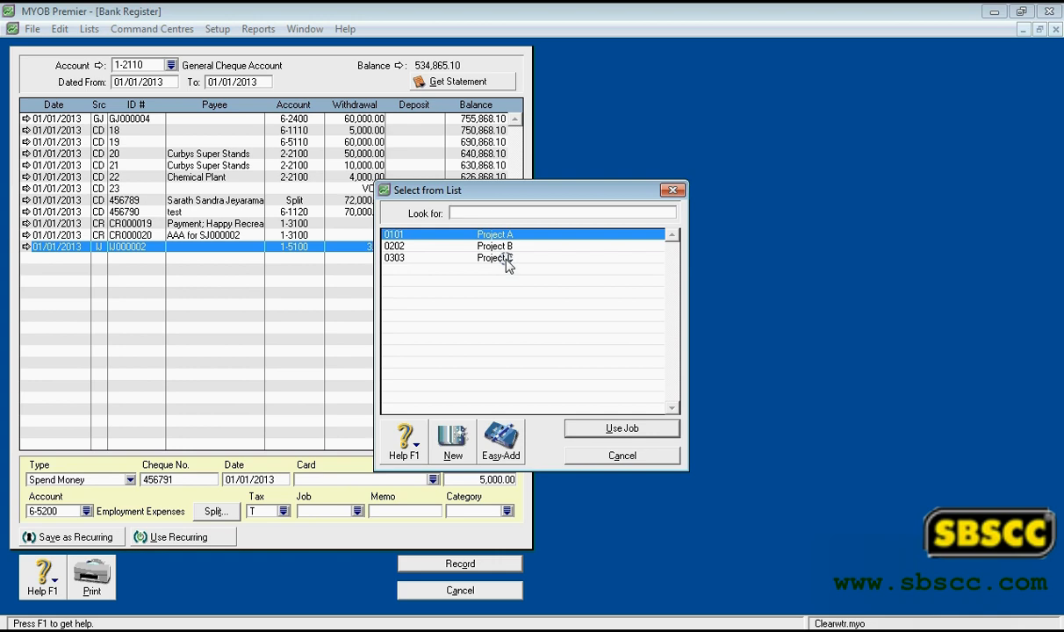
double_click(505, 259)
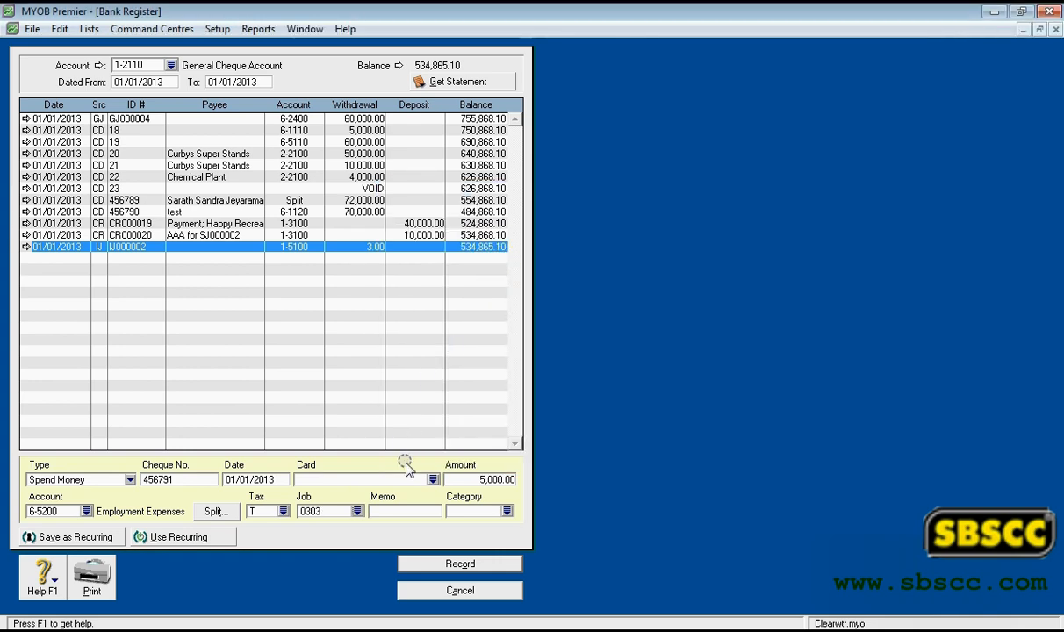
- Enter the memo test1 and assign the category D500 IT Dept. to the transaction
left_click(407, 514)
type("test")
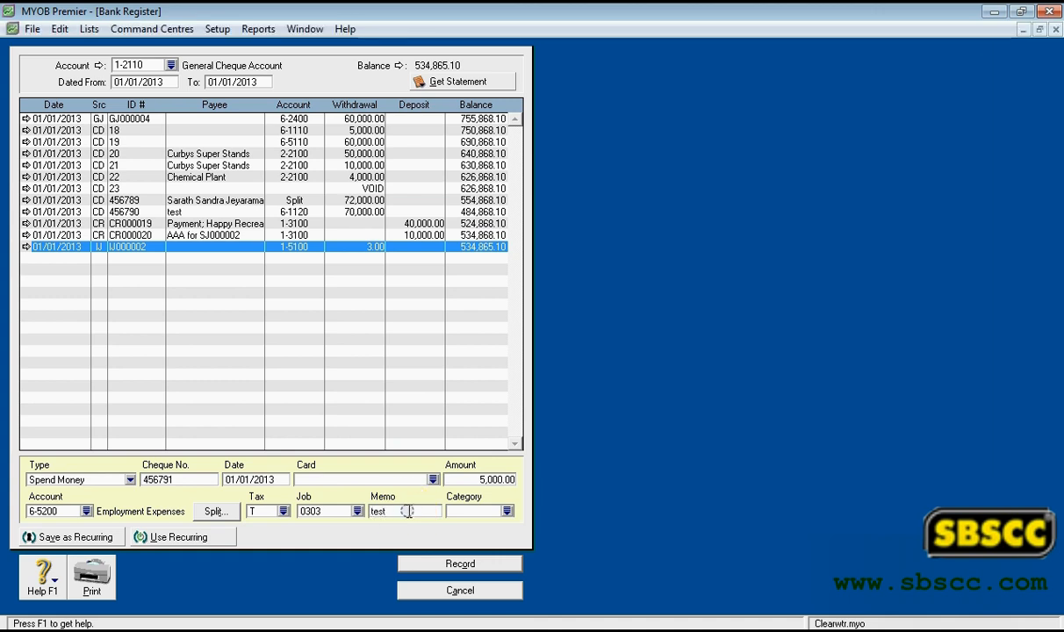
type("1")
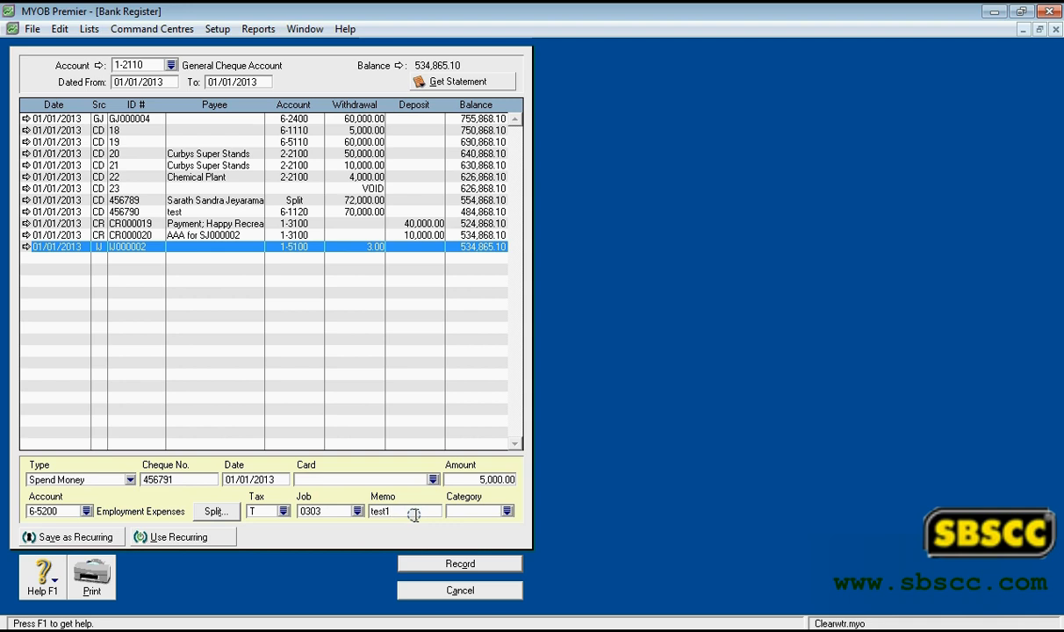
left_click(506, 512)
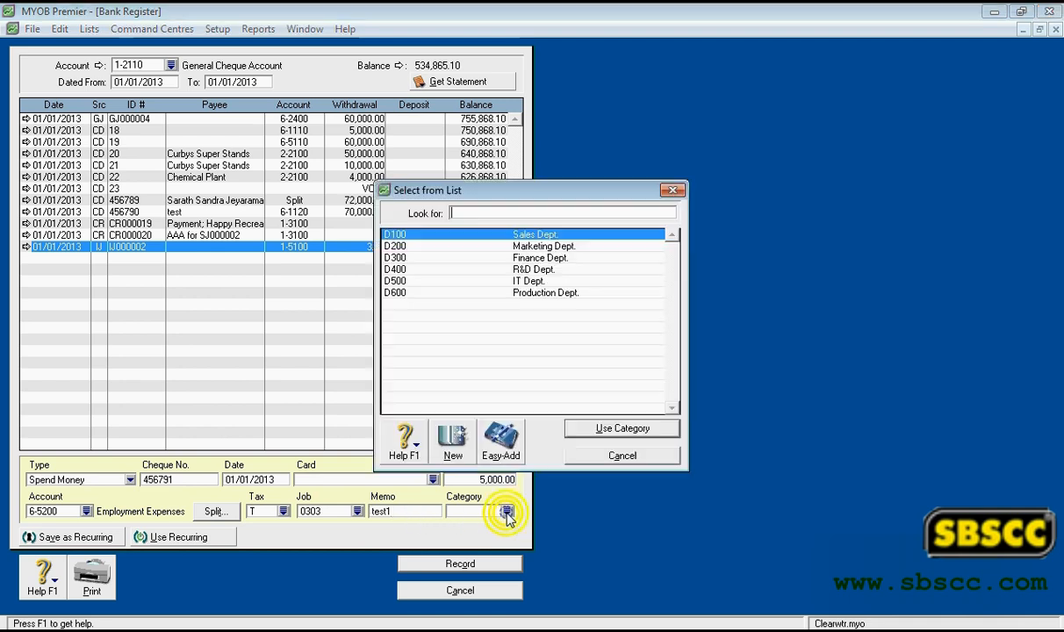
double_click(524, 281)
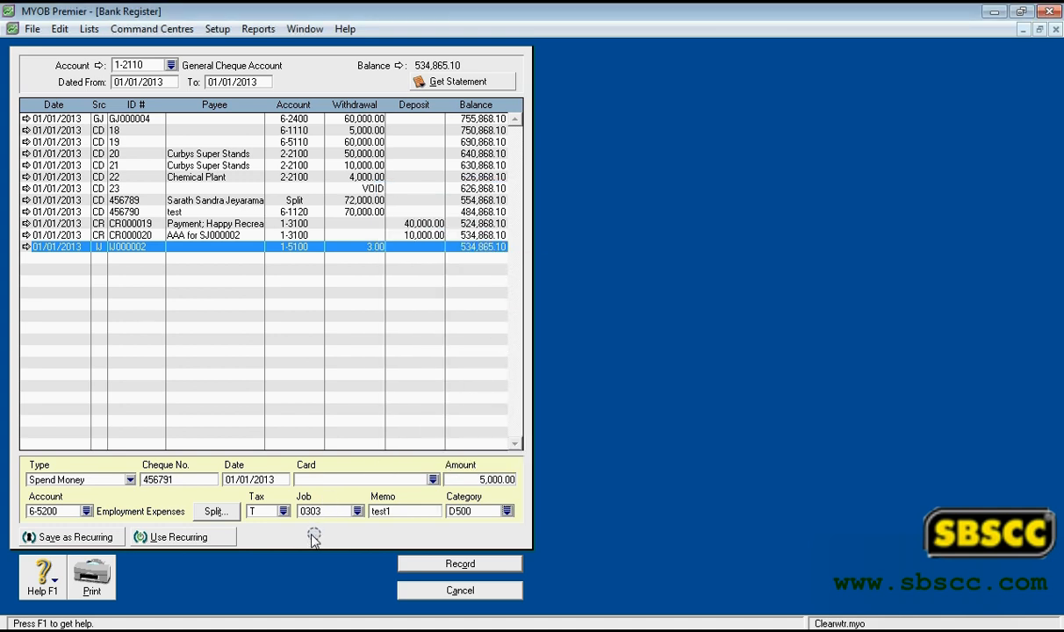
- Save the transaction as a monthly recurring transaction named test1 and record it in the register
left_click(89, 538)
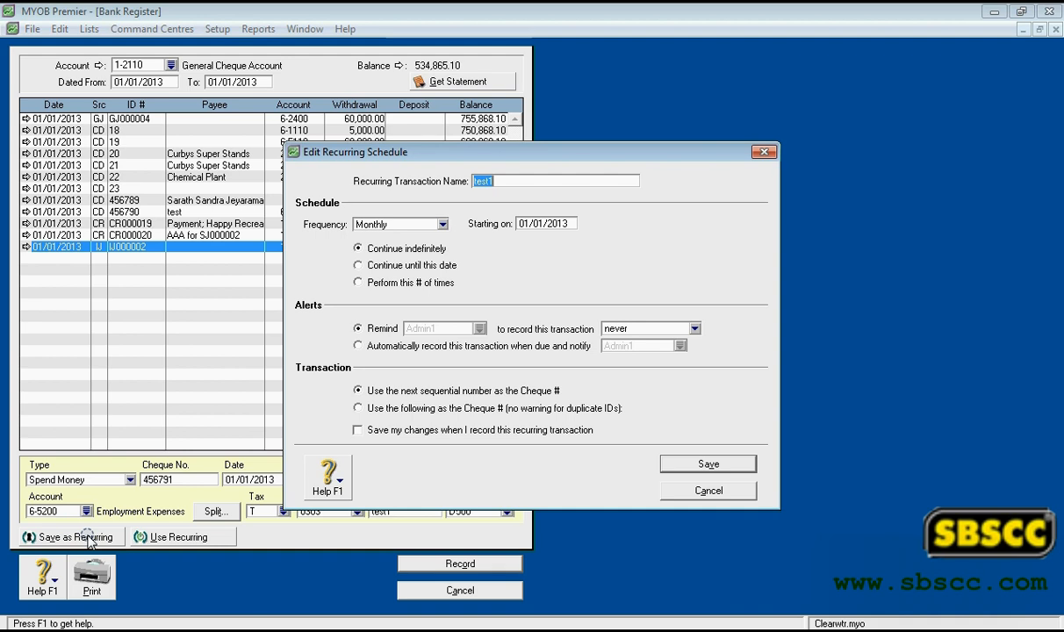
left_click(710, 466)
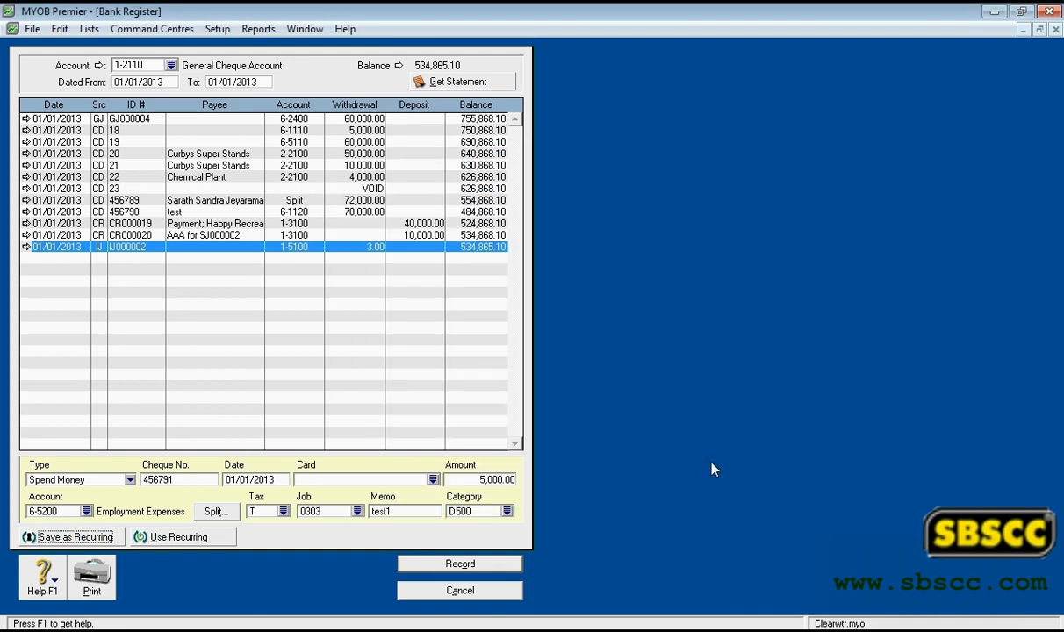
left_click(459, 563)
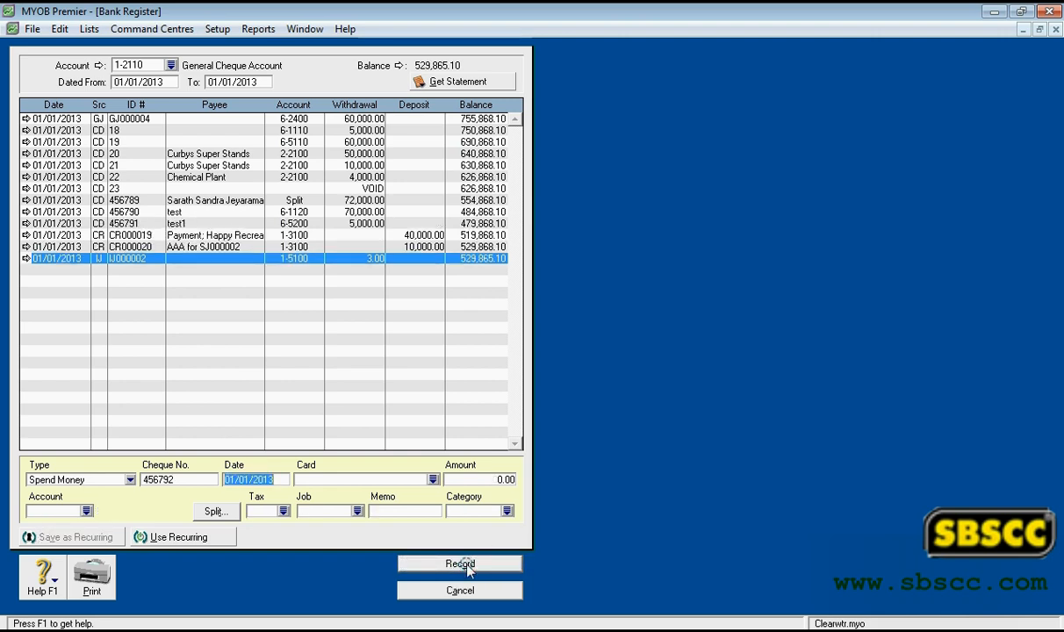
- Create another Spend Money transaction from the recurring transaction test1 and record it
left_click(180, 537)
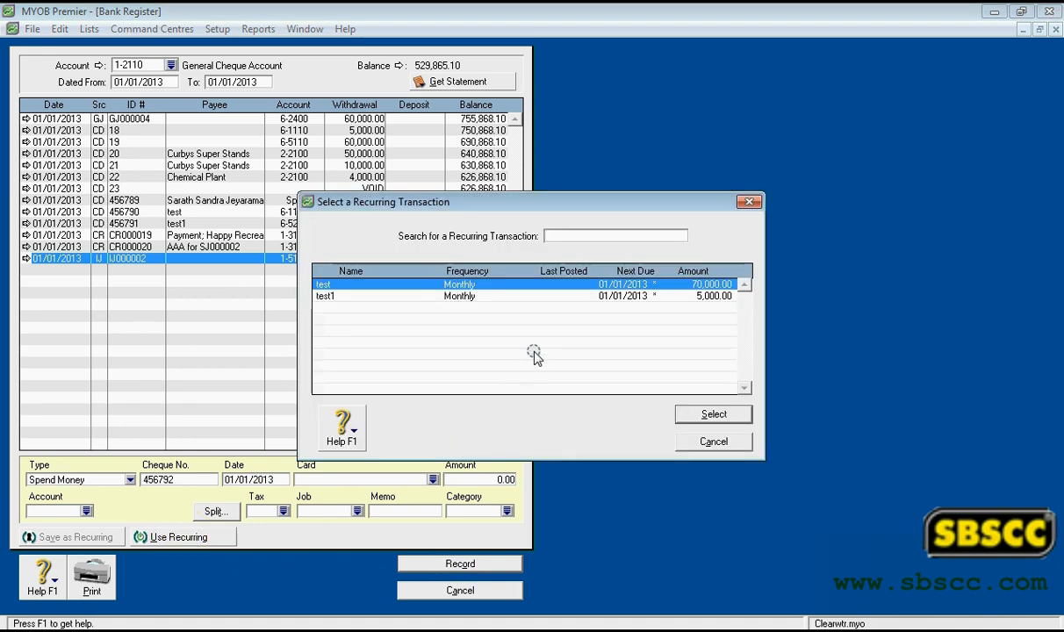
double_click(527, 296)
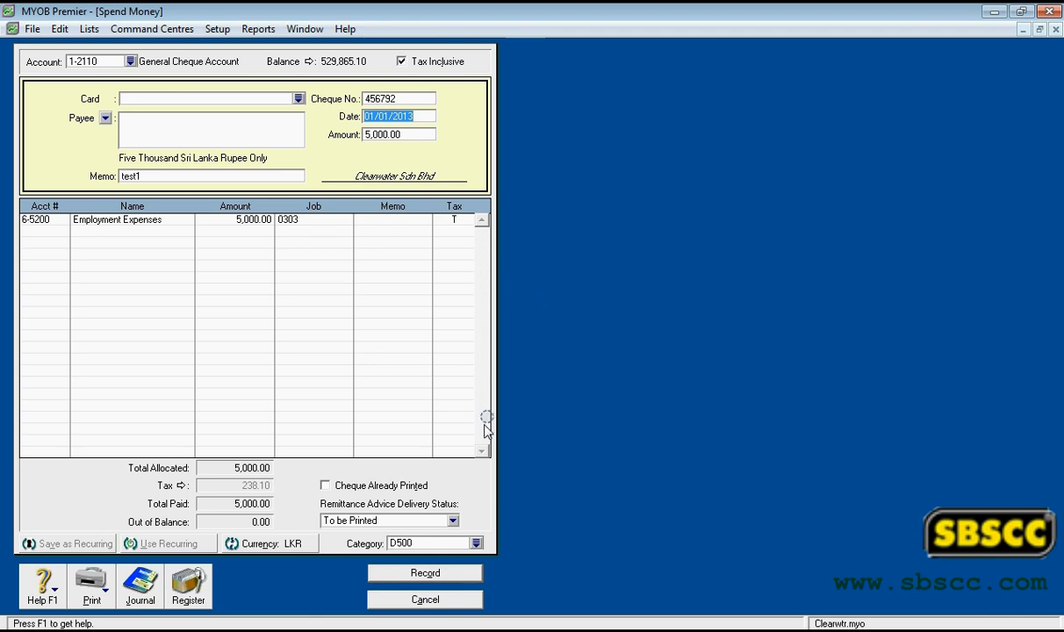
left_click(444, 574)
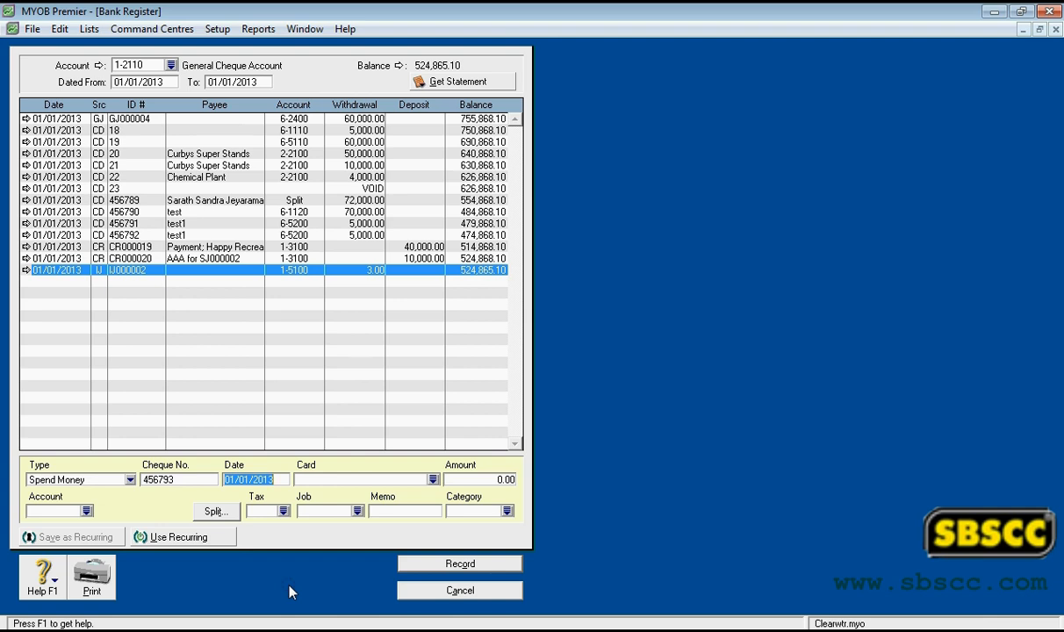
- Open the print options for the bank register, cancel printing and leave the register
left_click(91, 575)
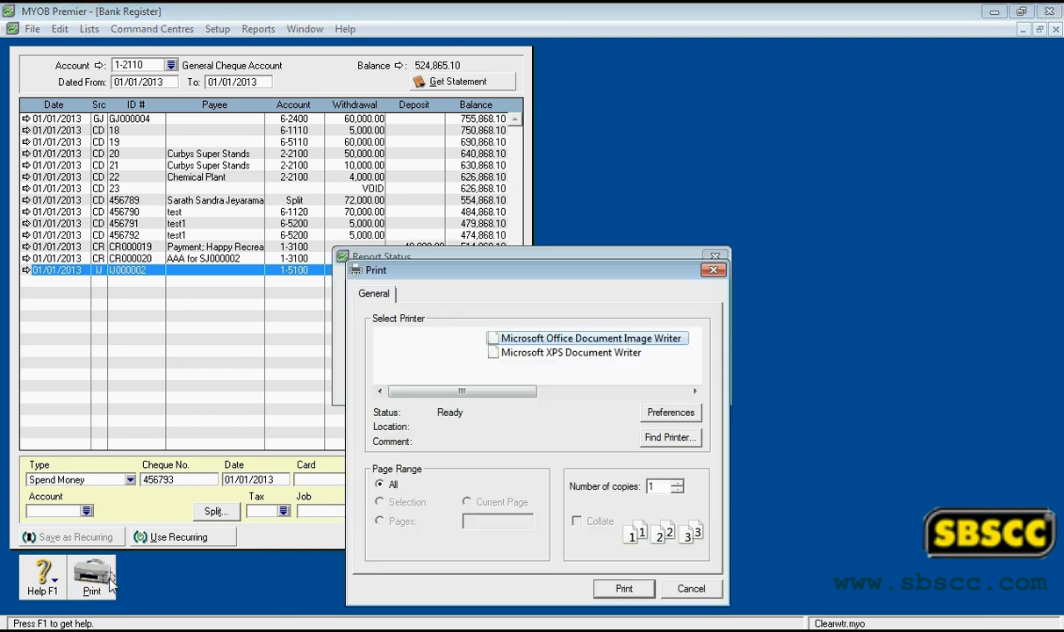
left_click(691, 589)
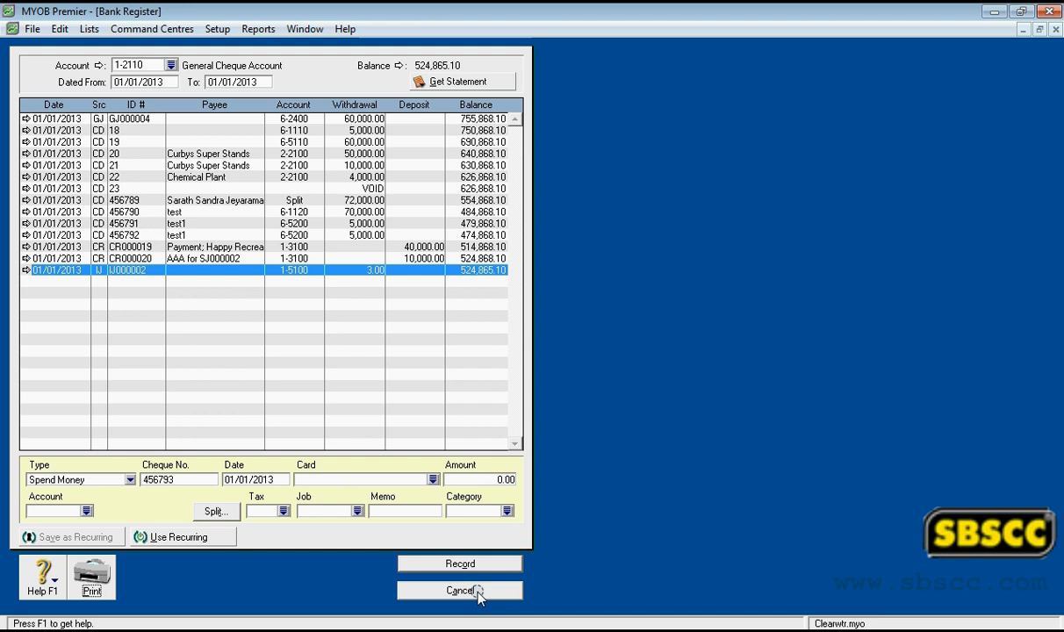
left_click(478, 594)
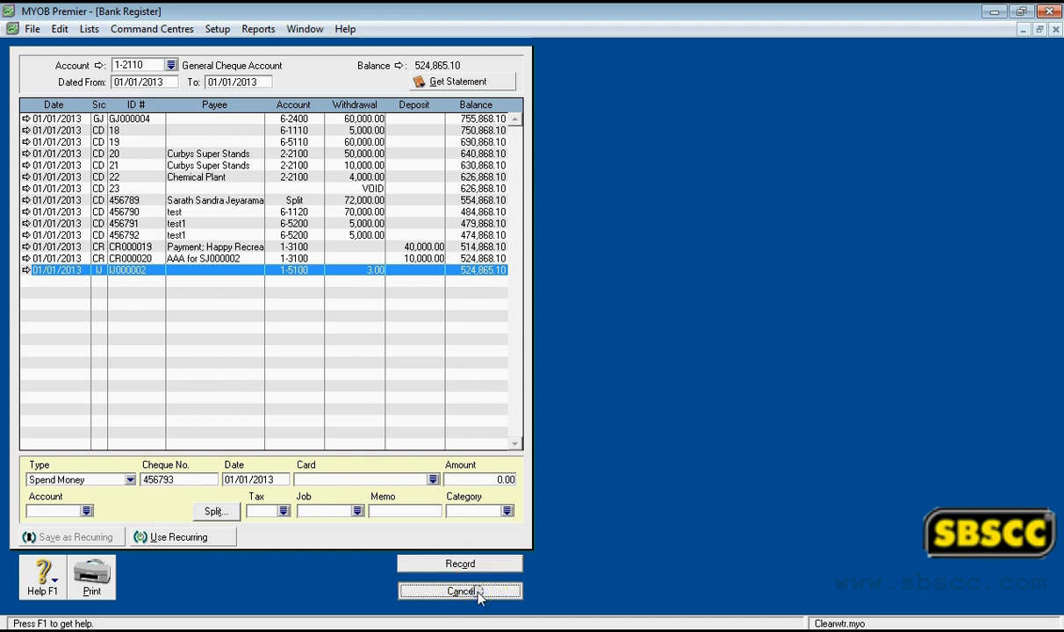